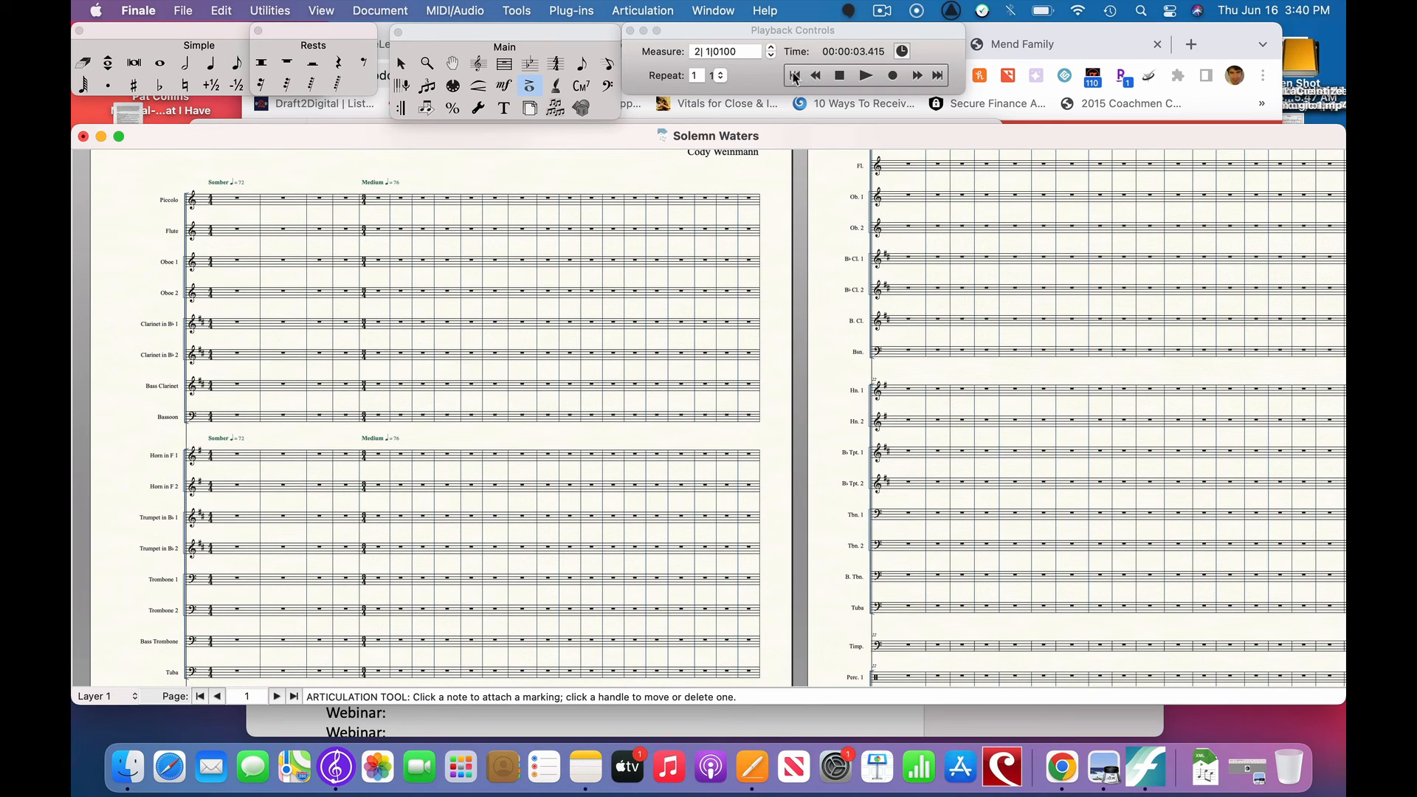
Play the score back from the beginning, then pause playback on page 2.
{"action": "left_click", "coordinate": [795, 76]}
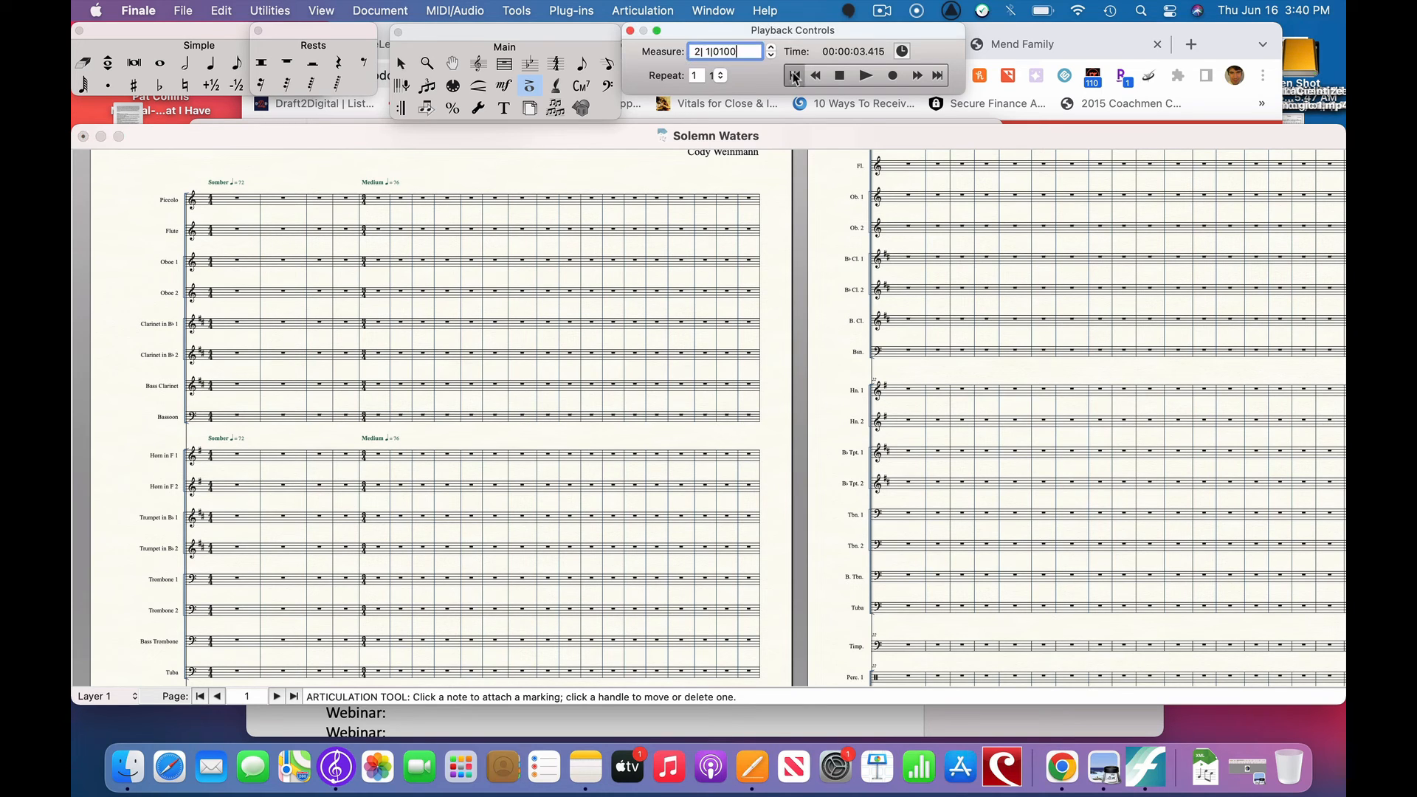
{"action": "left_click", "coordinate": [867, 77]}
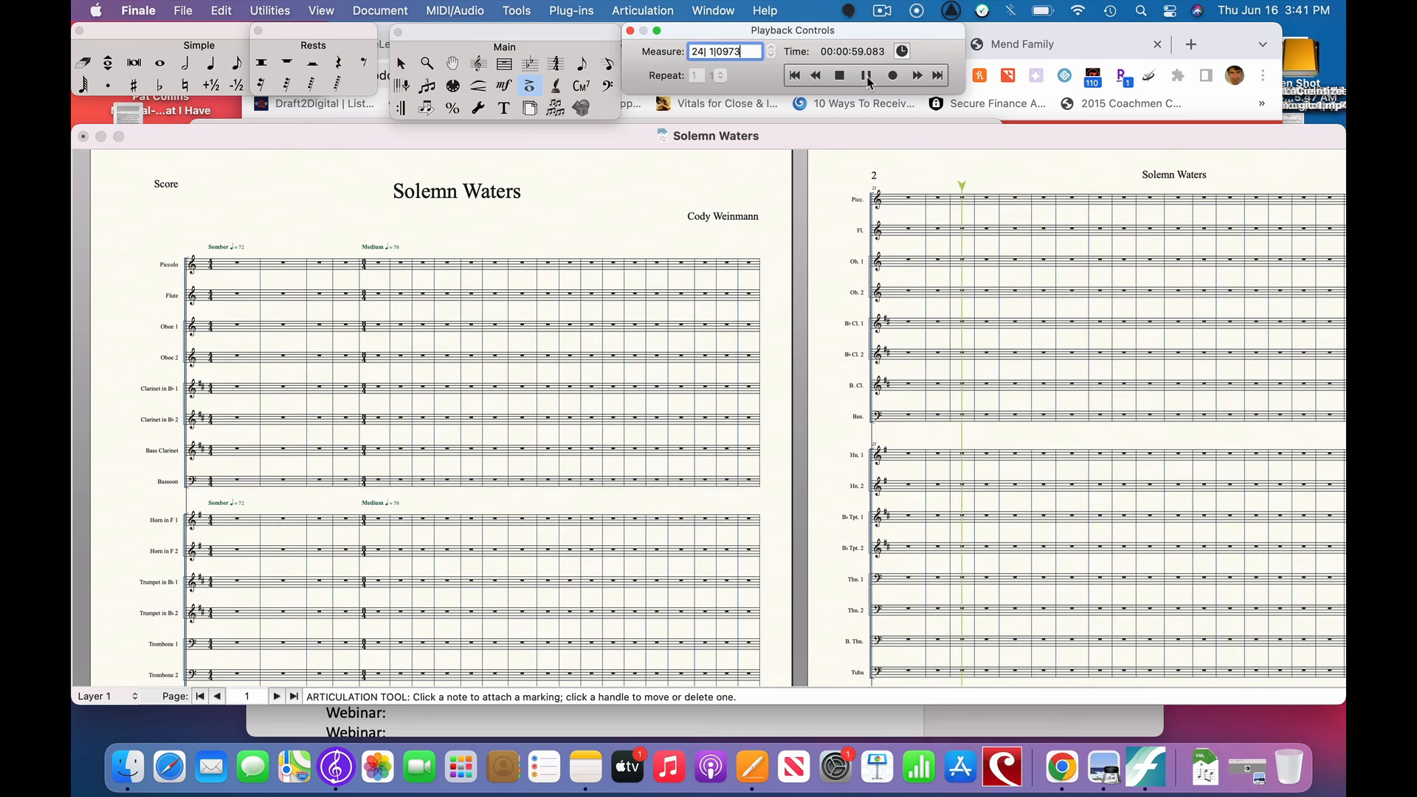
{"action": "left_click", "coordinate": [868, 76]}
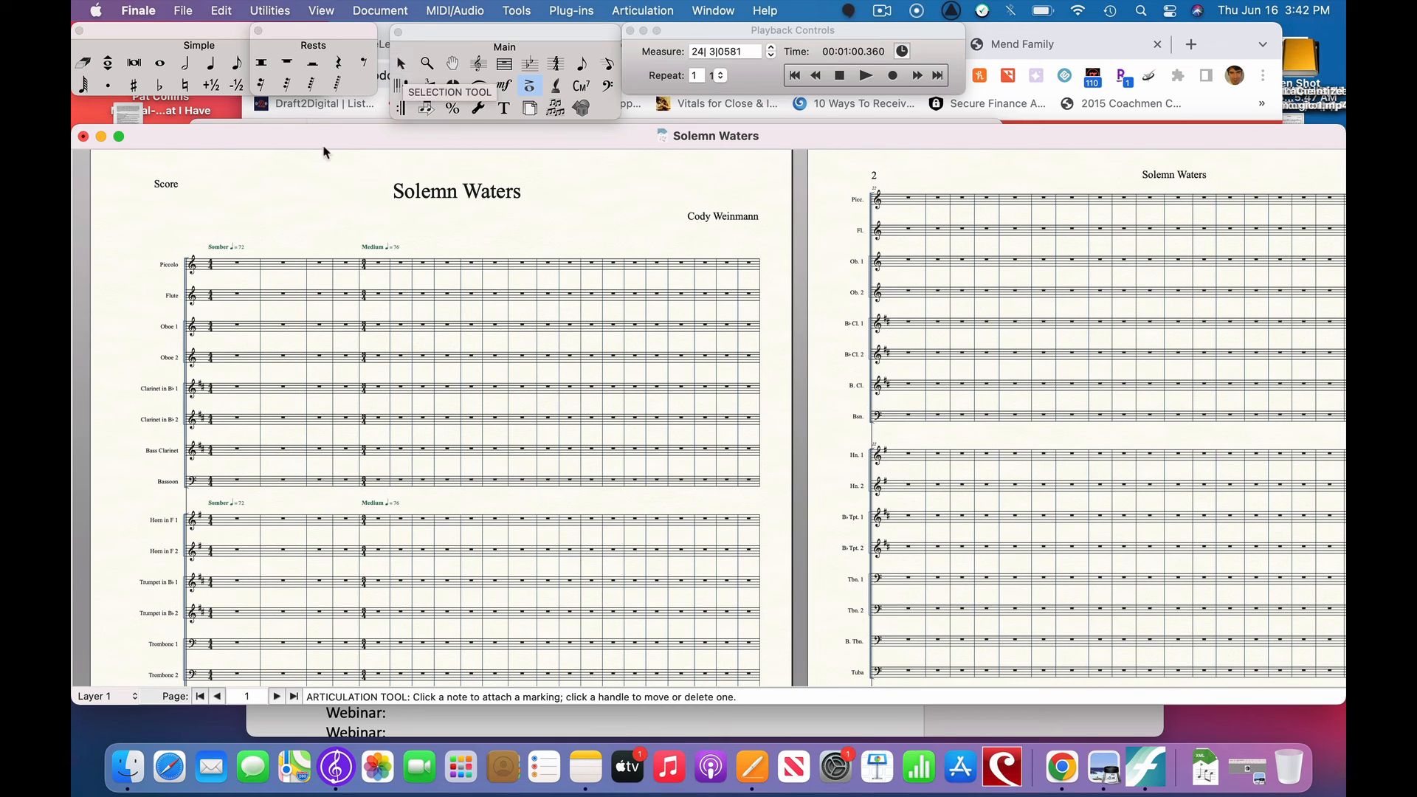
Select all staves from the Piccolo's first measure through the Double Bass measure near the end of page 2.
{"action": "left_click", "coordinate": [409, 65]}
{"action": "left_click", "coordinate": [251, 270]}
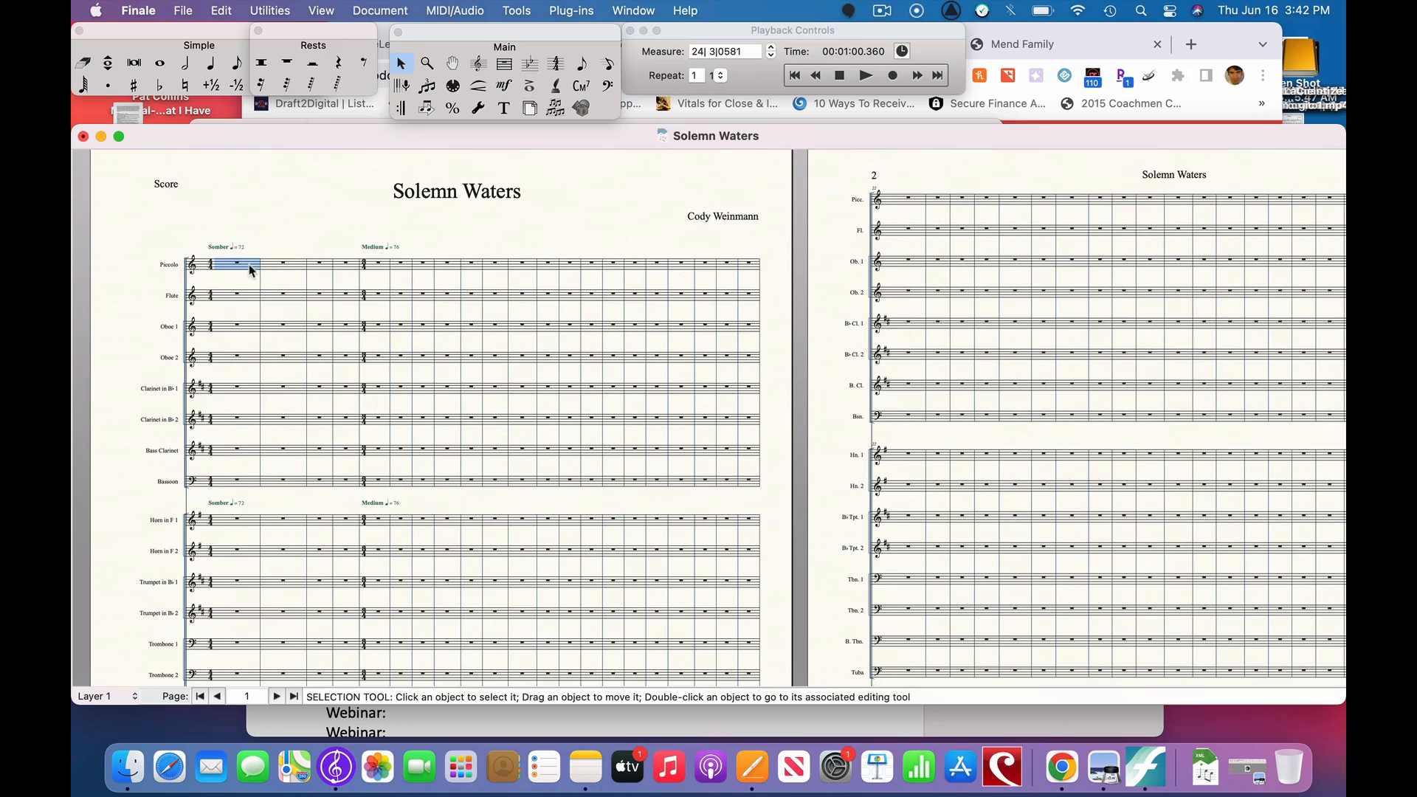
{"action": "scroll", "coordinate": [485, 500], "scroll_direction": "down", "scroll_amount": 10}
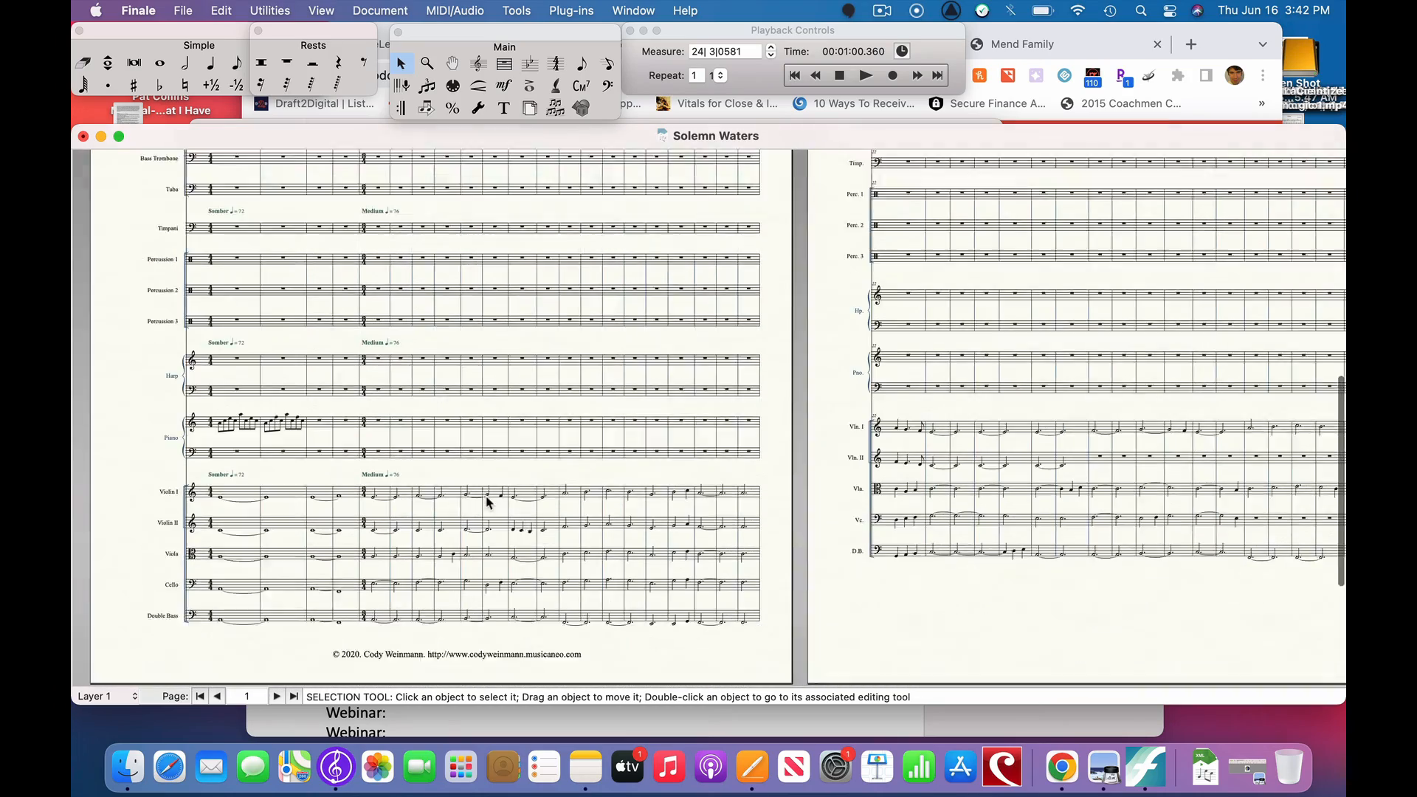
{"action": "scroll", "coordinate": [487, 503], "scroll_direction": "down", "scroll_amount": 3}
{"action": "scroll", "coordinate": [486, 503], "scroll_direction": "right", "scroll_amount": 10}
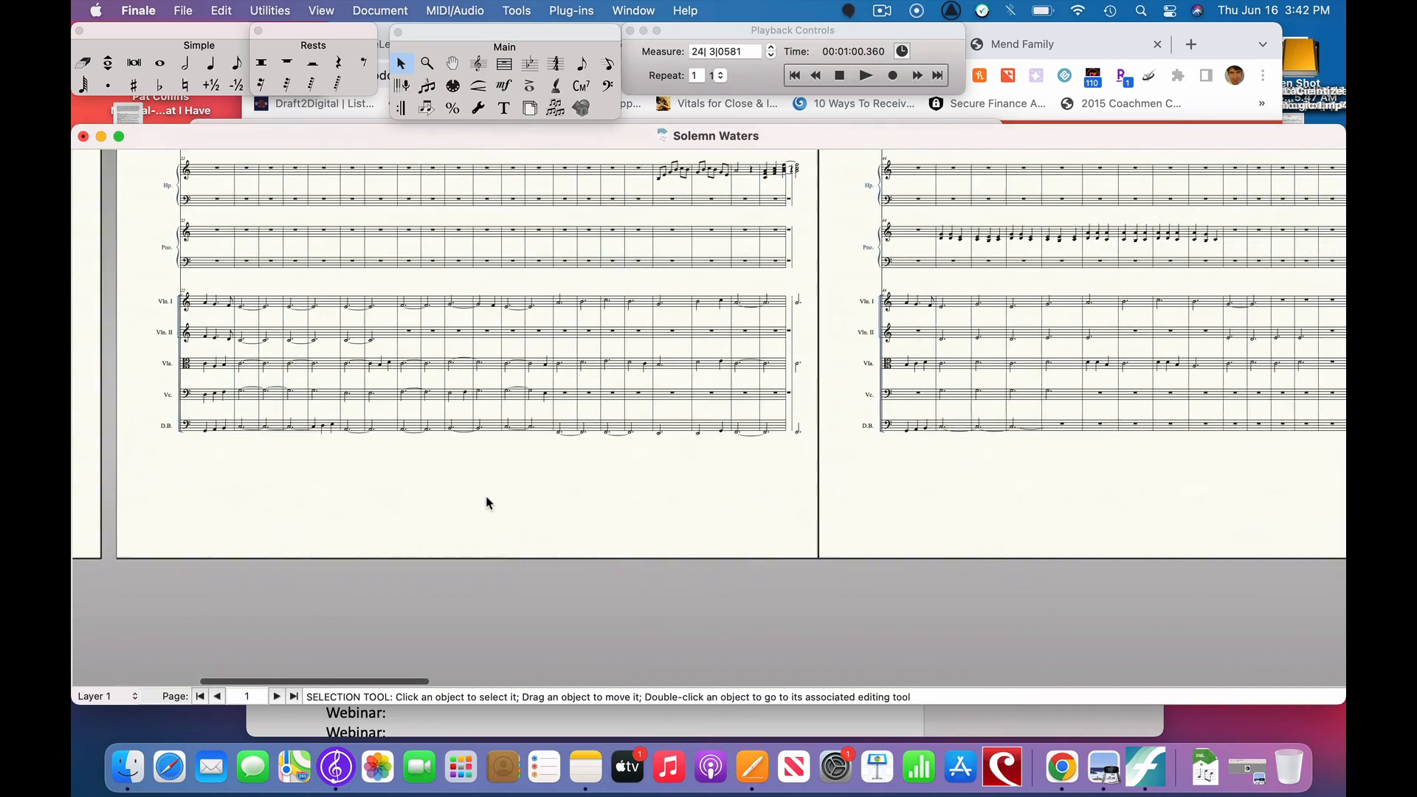
{"action": "scroll", "coordinate": [487, 502], "scroll_direction": "right", "scroll_amount": 15}
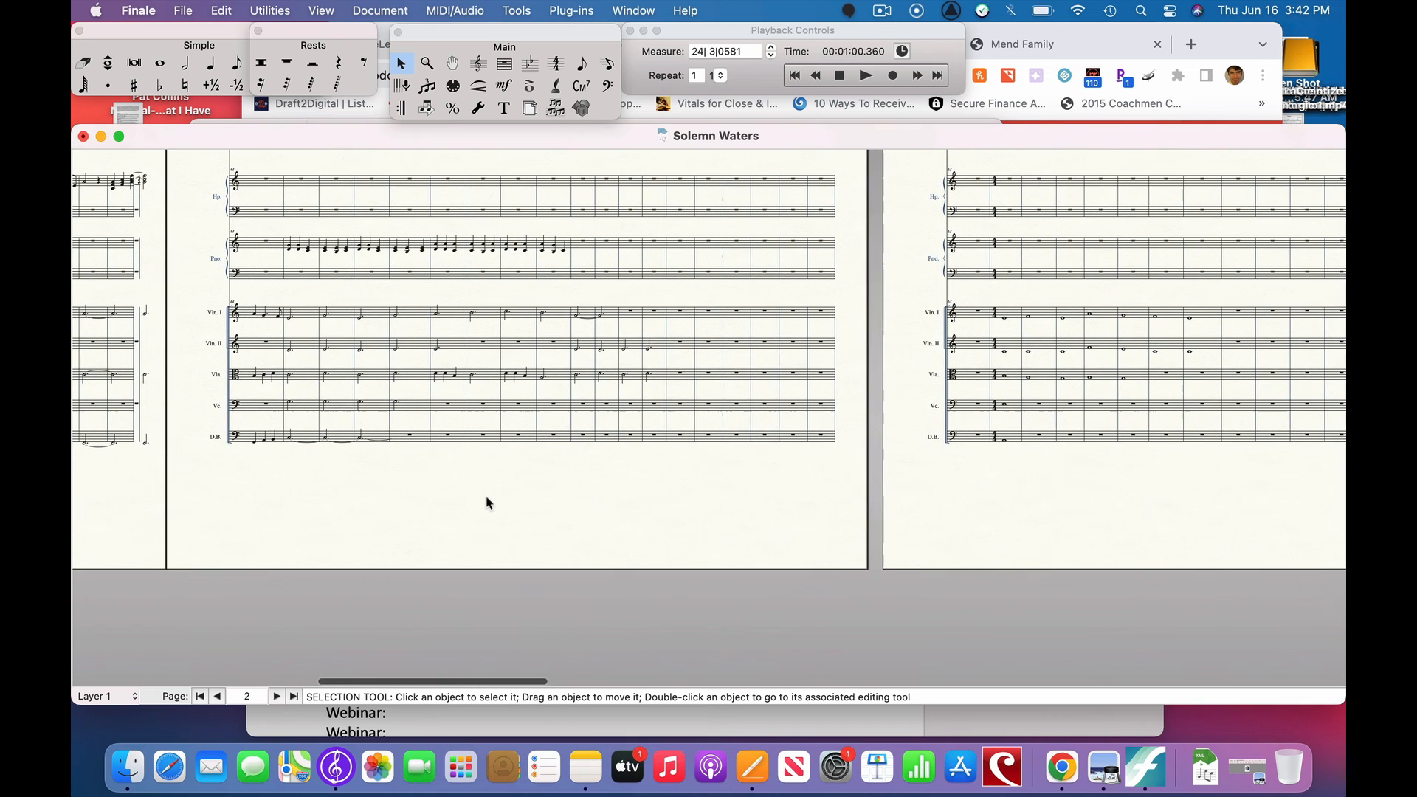
{"action": "scroll", "coordinate": [485, 501], "scroll_direction": "left", "scroll_amount": 5}
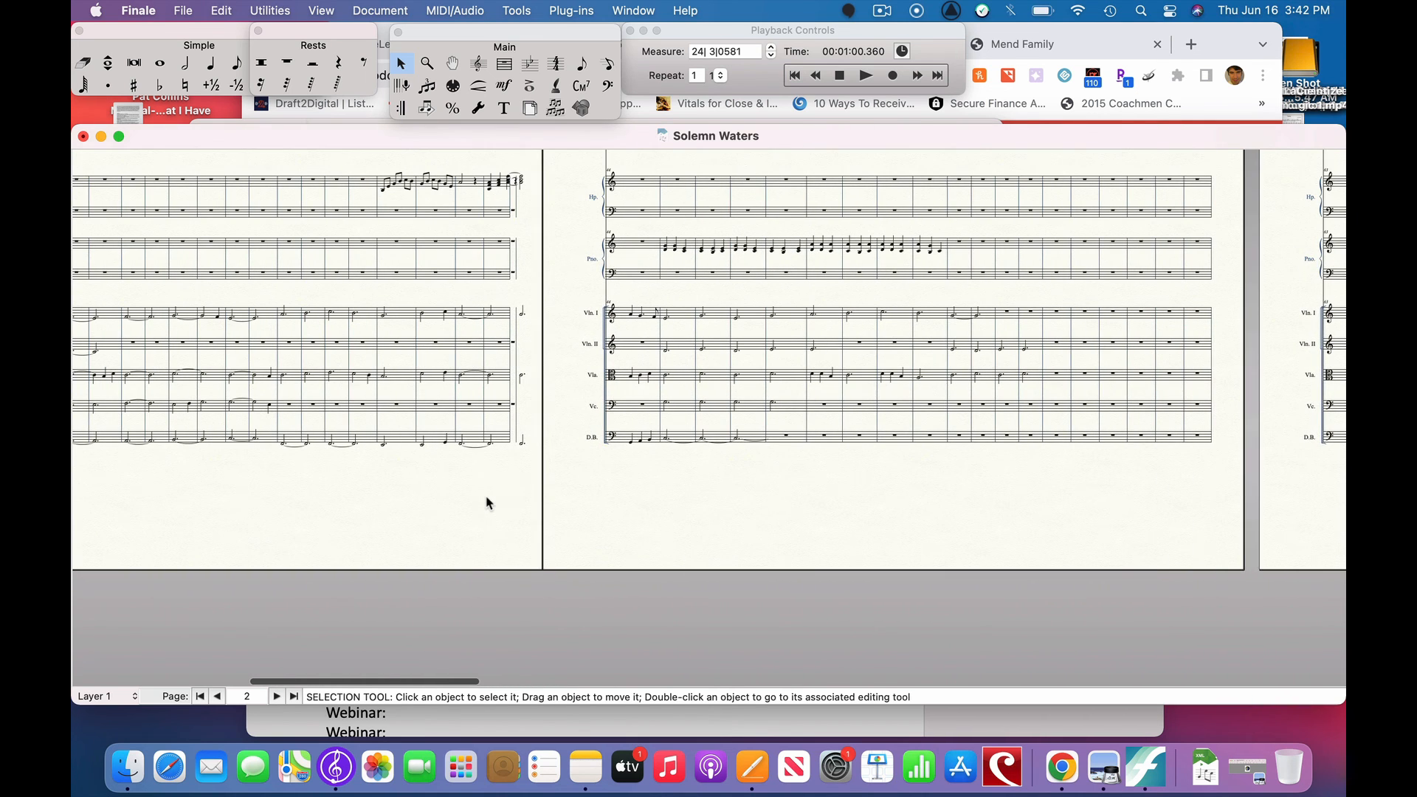
{"action": "left_click", "coordinate": [477, 444], "text": "shift"}
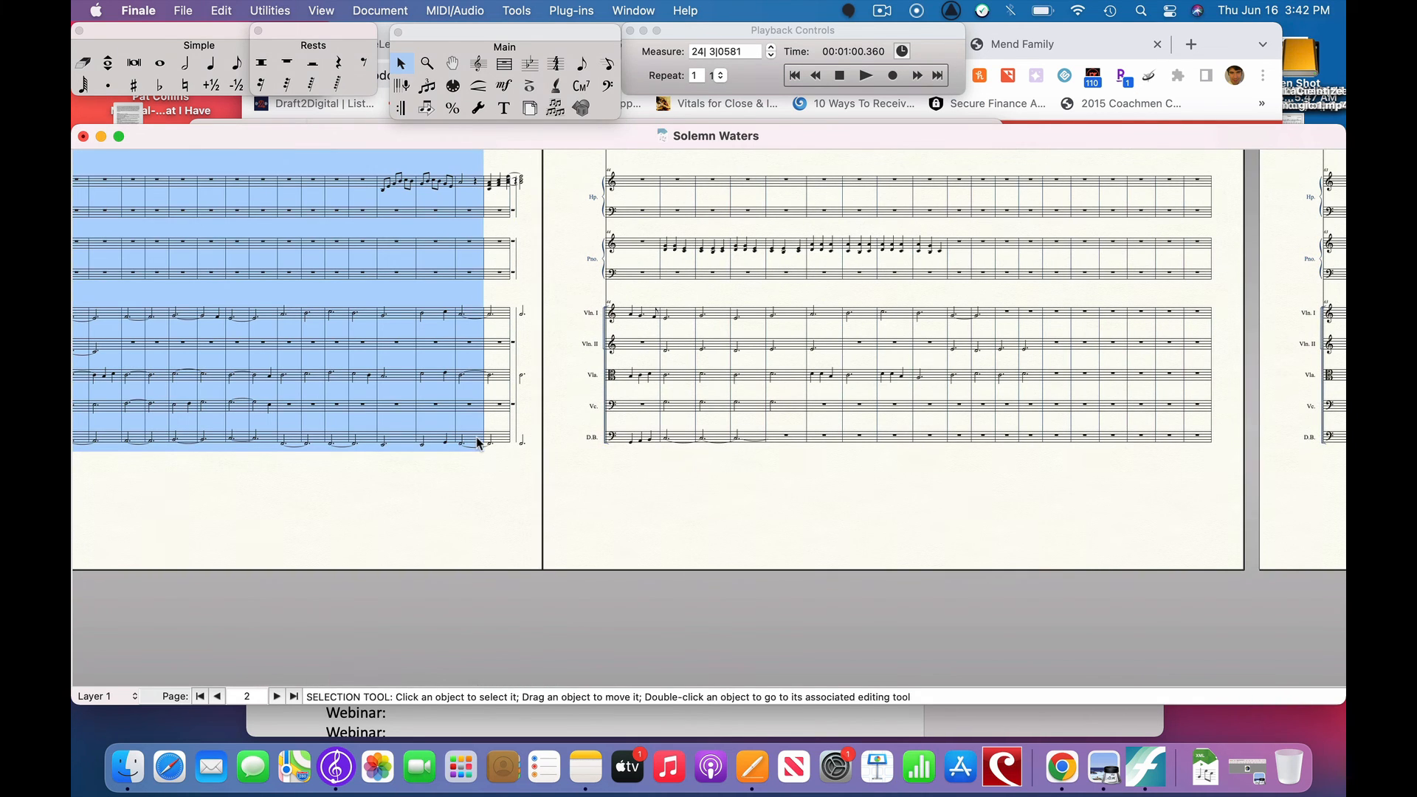
{"action": "scroll", "coordinate": [496, 443], "scroll_direction": "left", "scroll_amount": 6}
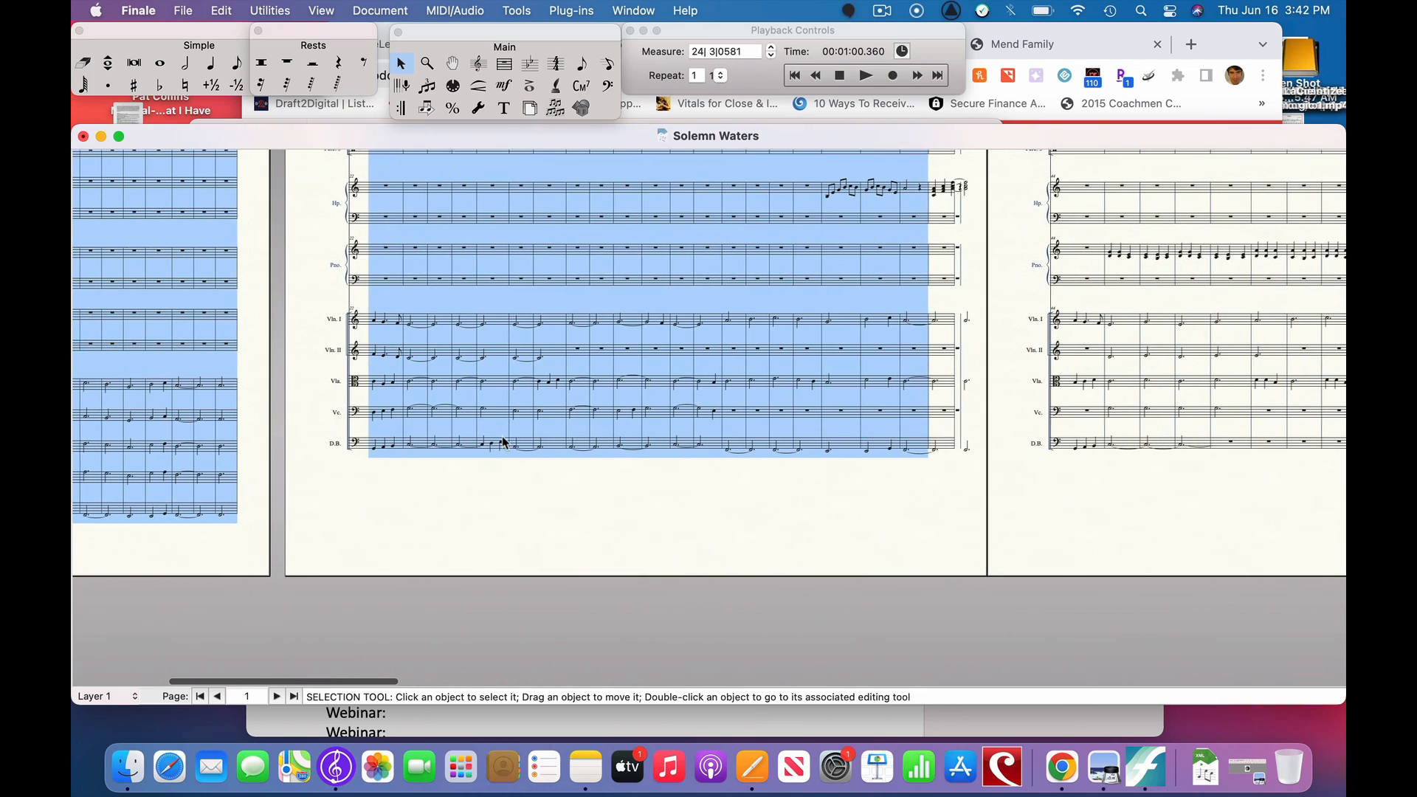
{"action": "scroll", "coordinate": [502, 441], "scroll_direction": "left", "scroll_amount": 5}
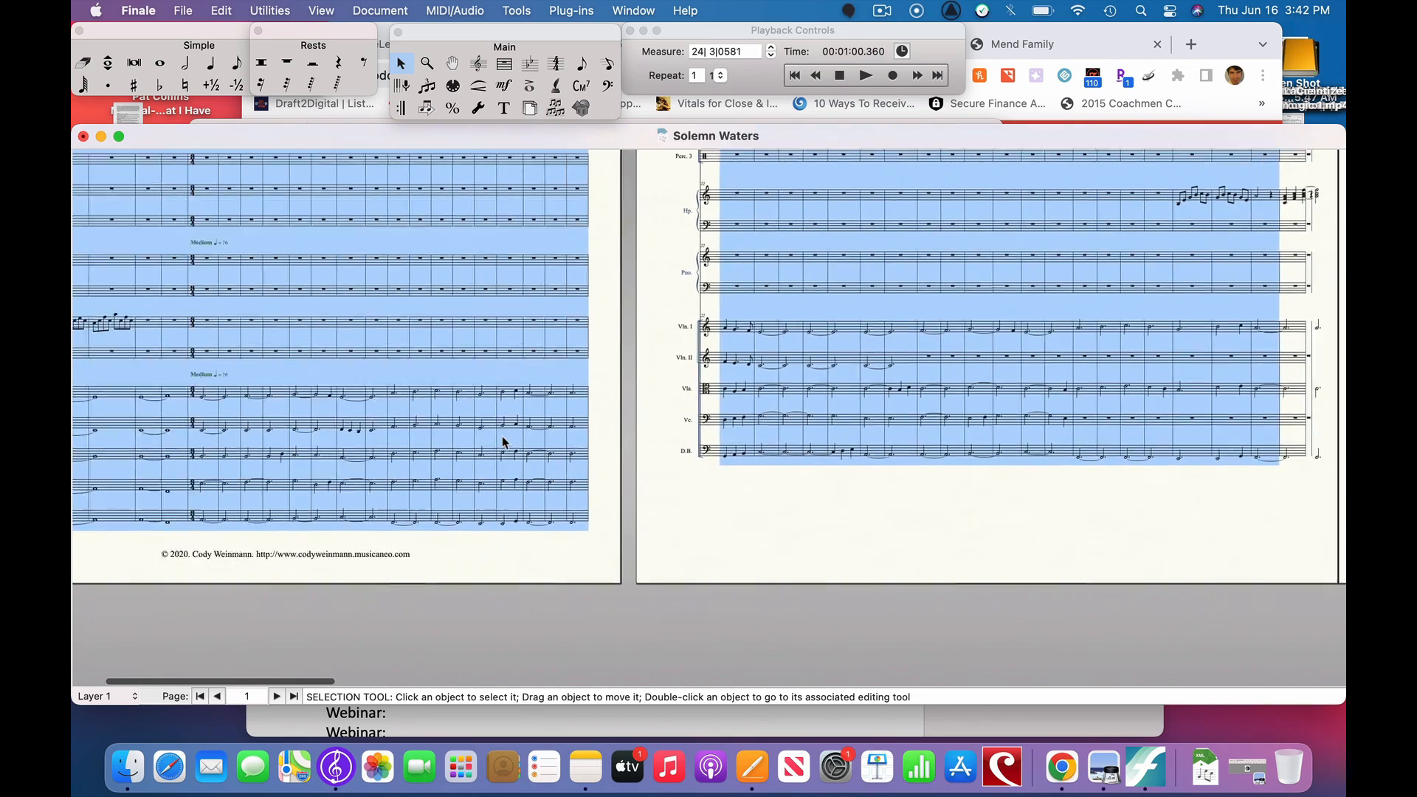
{"action": "scroll", "coordinate": [502, 442], "scroll_direction": "left", "scroll_amount": 3}
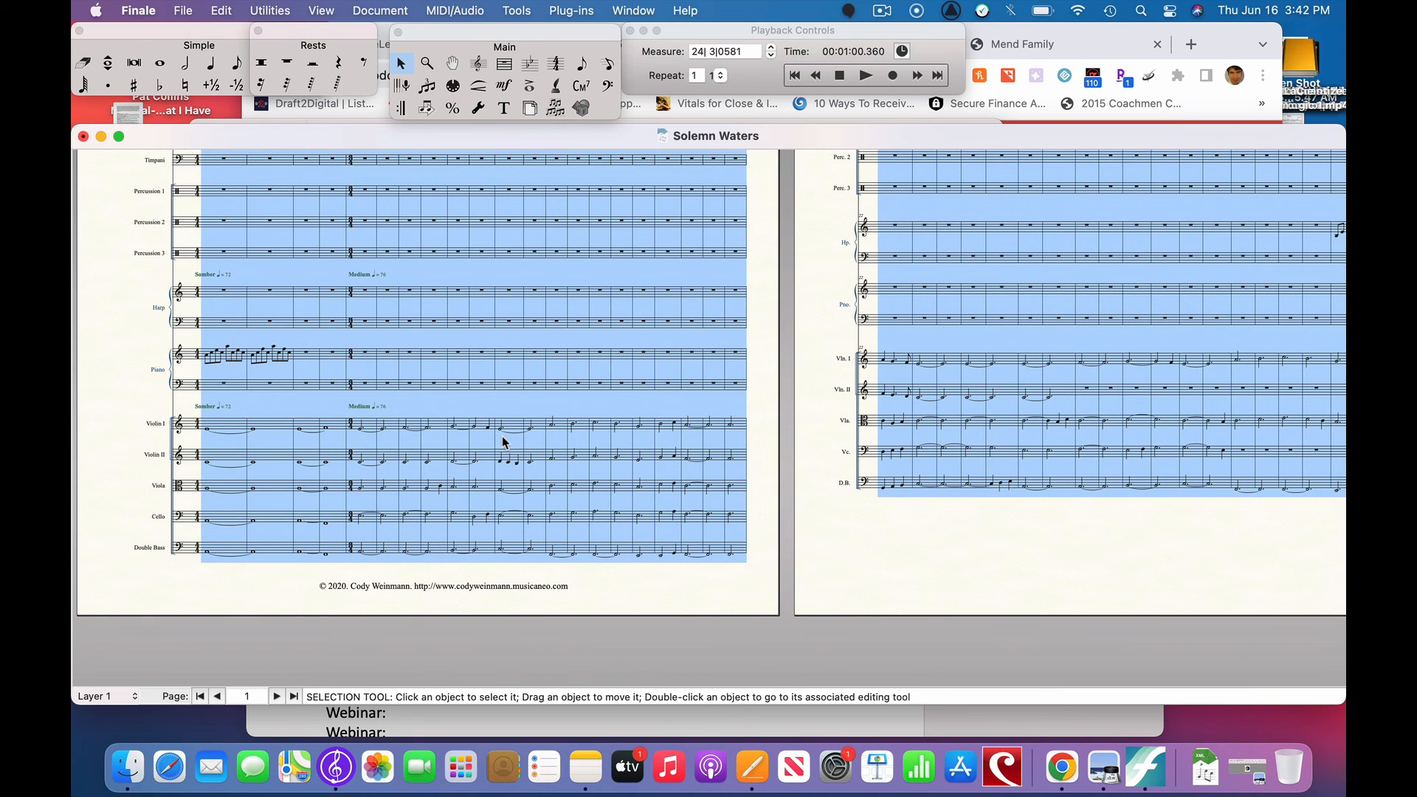
Run the Piano Reduction plug-in on the selected measures with every stave included, from Piccolo to Double Bass.
{"action": "left_click", "coordinate": [575, 11]}
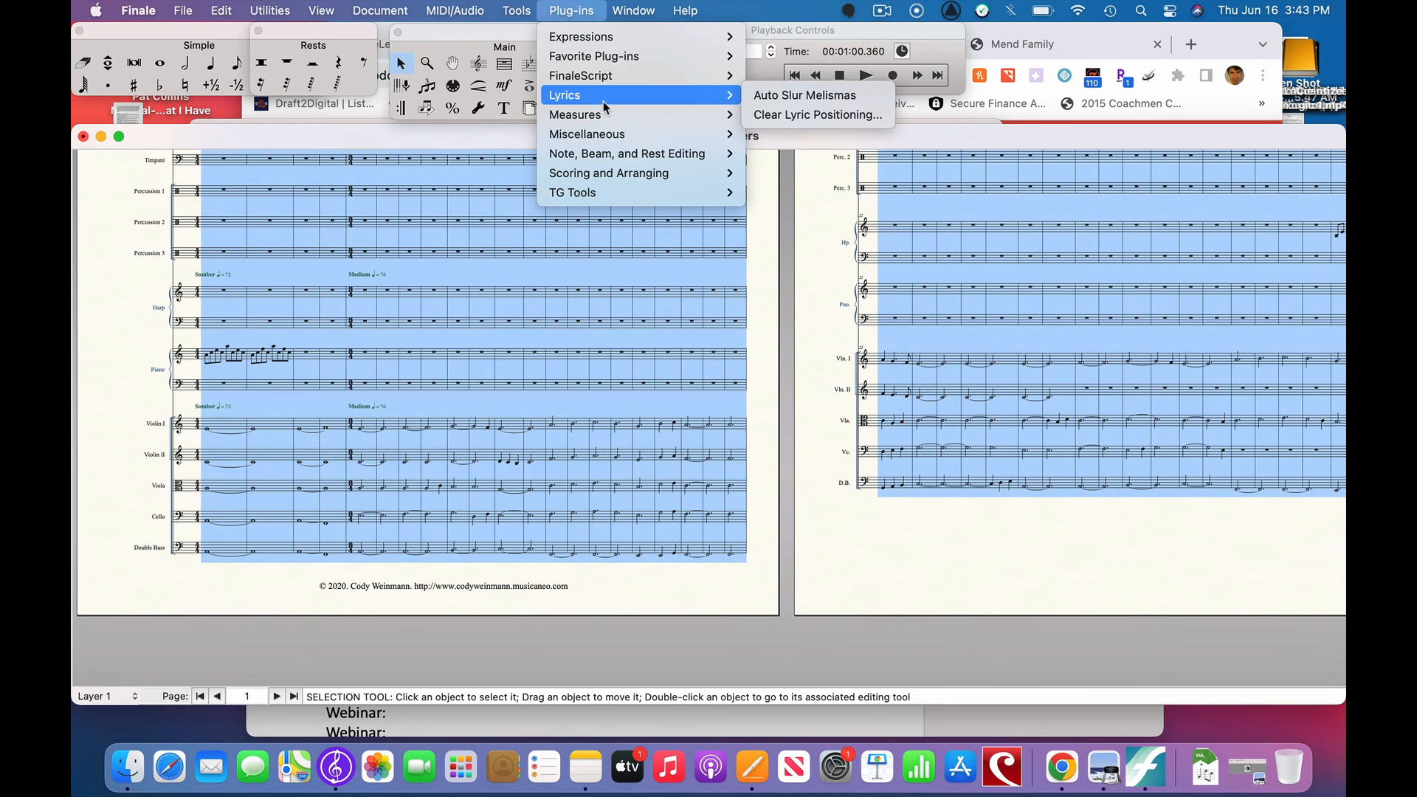
{"action": "mouse_move", "coordinate": [601, 176]}
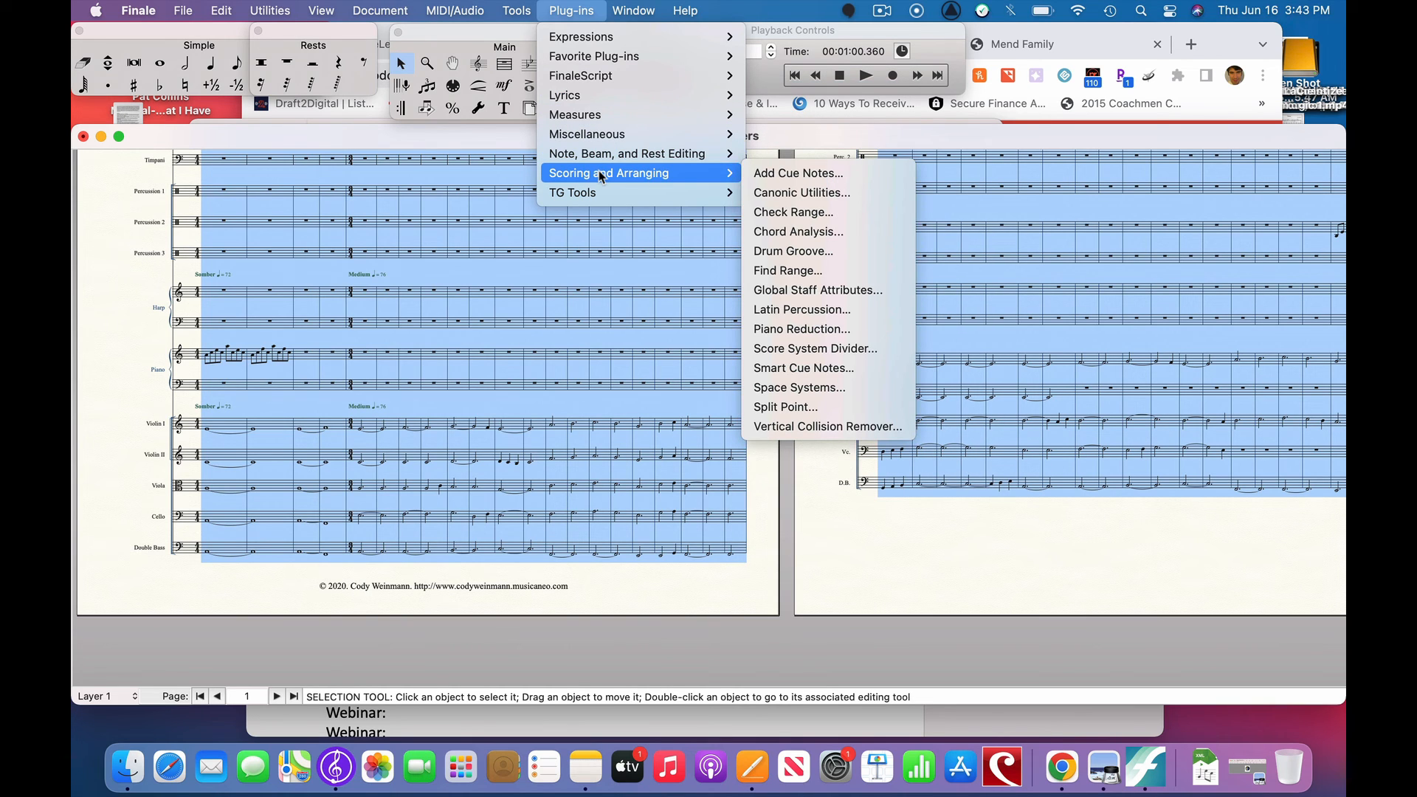
{"action": "left_click", "coordinate": [776, 331]}
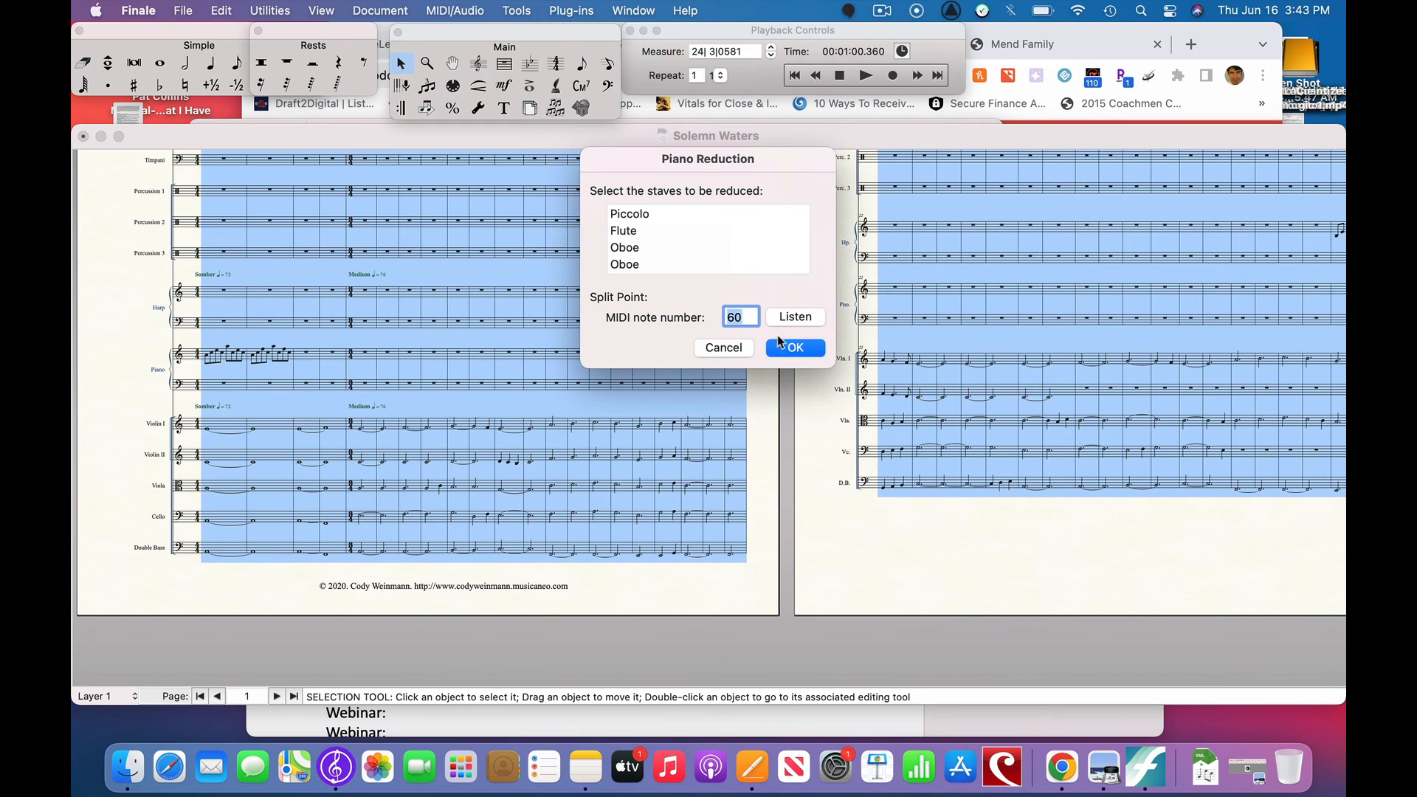
{"action": "left_click", "coordinate": [634, 219]}
{"action": "scroll", "coordinate": [635, 223], "scroll_direction": "down", "scroll_amount": 2}
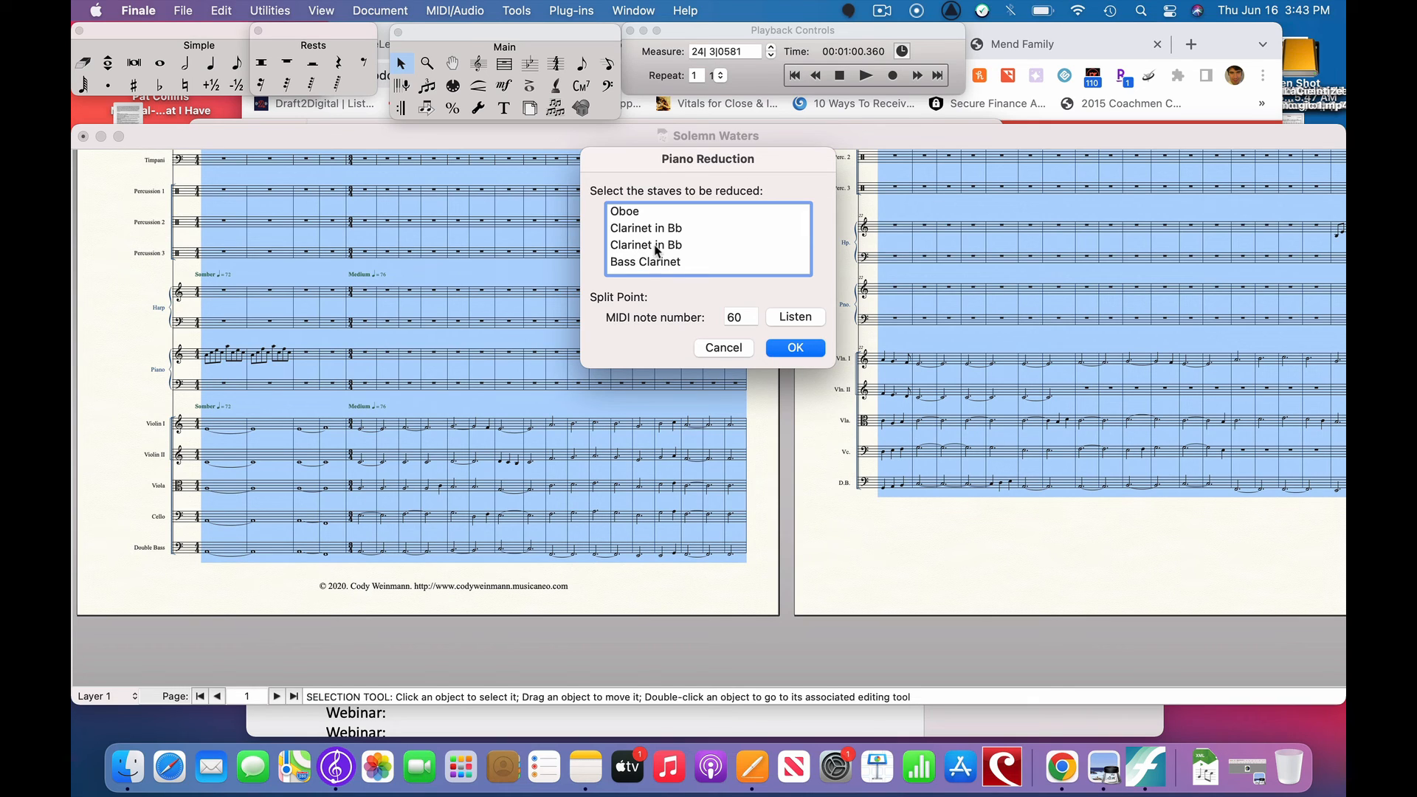
{"action": "scroll", "coordinate": [657, 259], "scroll_direction": "down", "scroll_amount": 10}
{"action": "scroll", "coordinate": [657, 253], "scroll_direction": "down", "scroll_amount": 3}
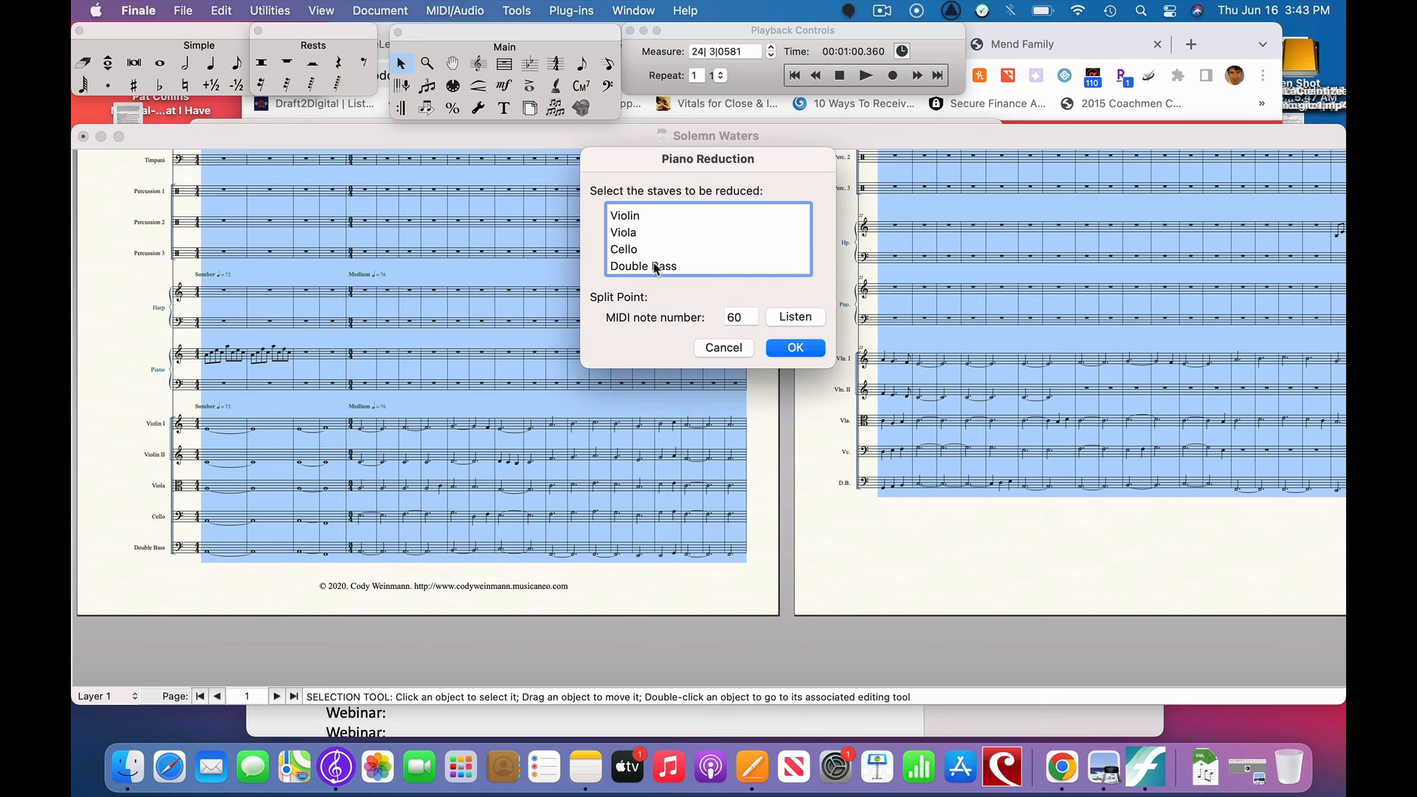
{"action": "key", "text": "super+a"}
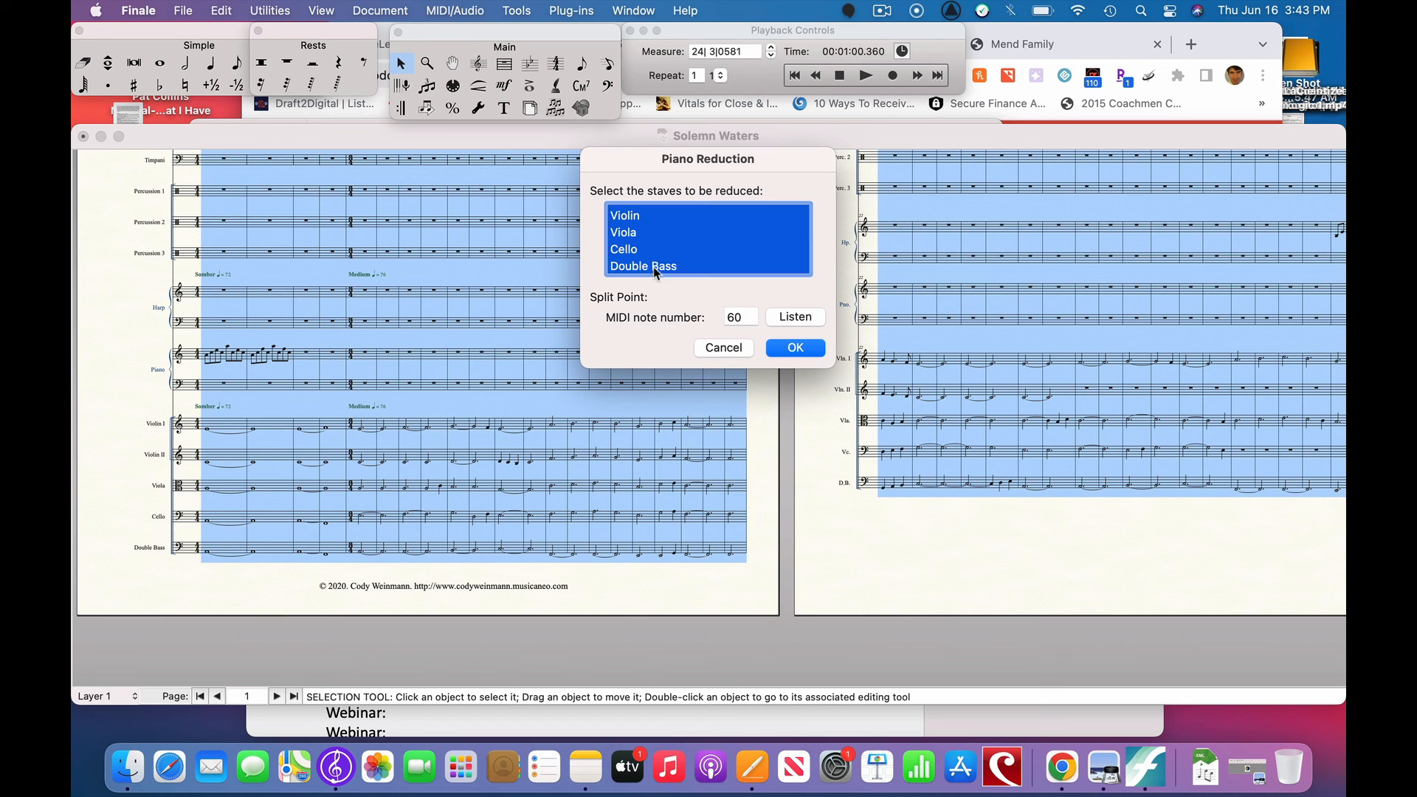
{"action": "left_click", "coordinate": [801, 347]}
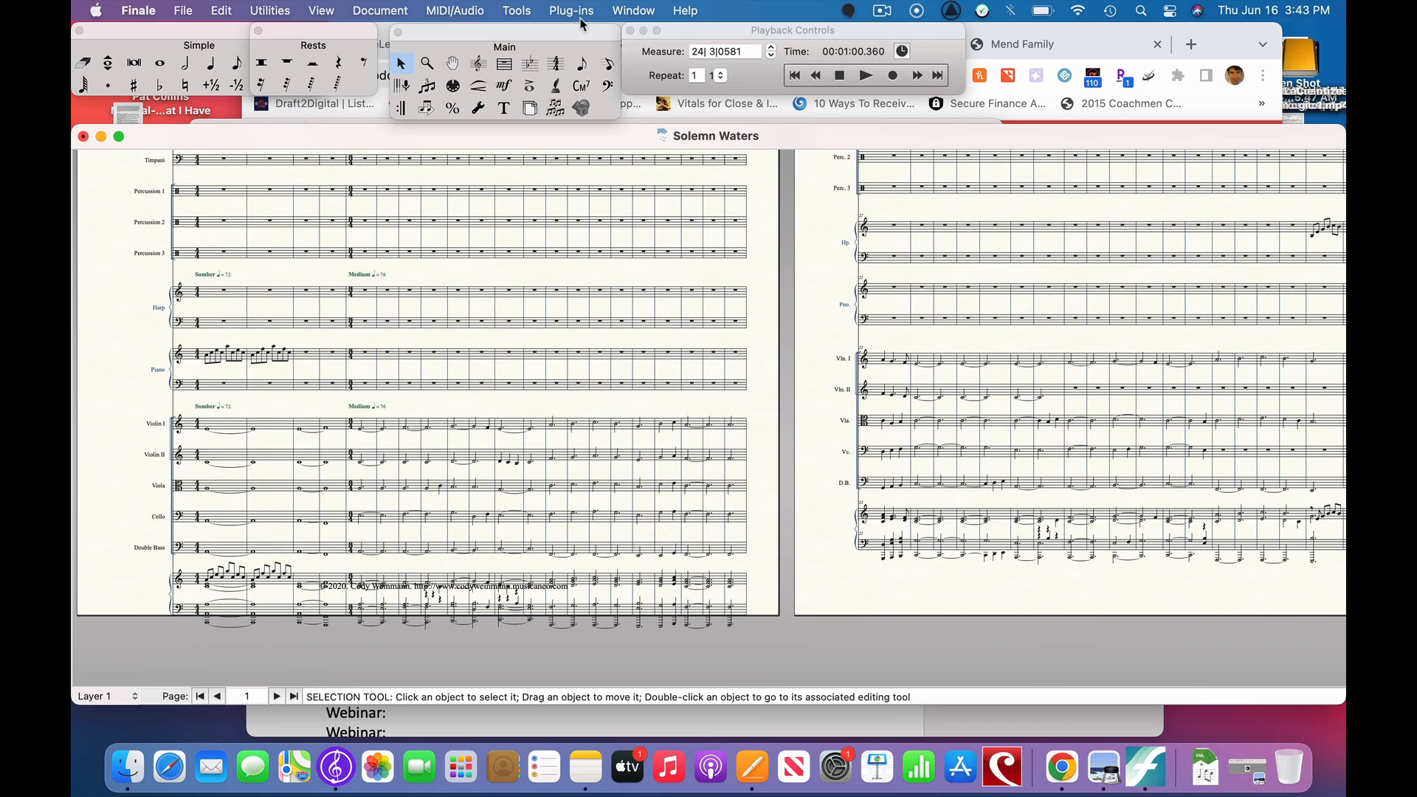
Set the page size of the current score to width 12 and height 16 for all pages.
{"action": "left_click", "coordinate": [530, 109]}
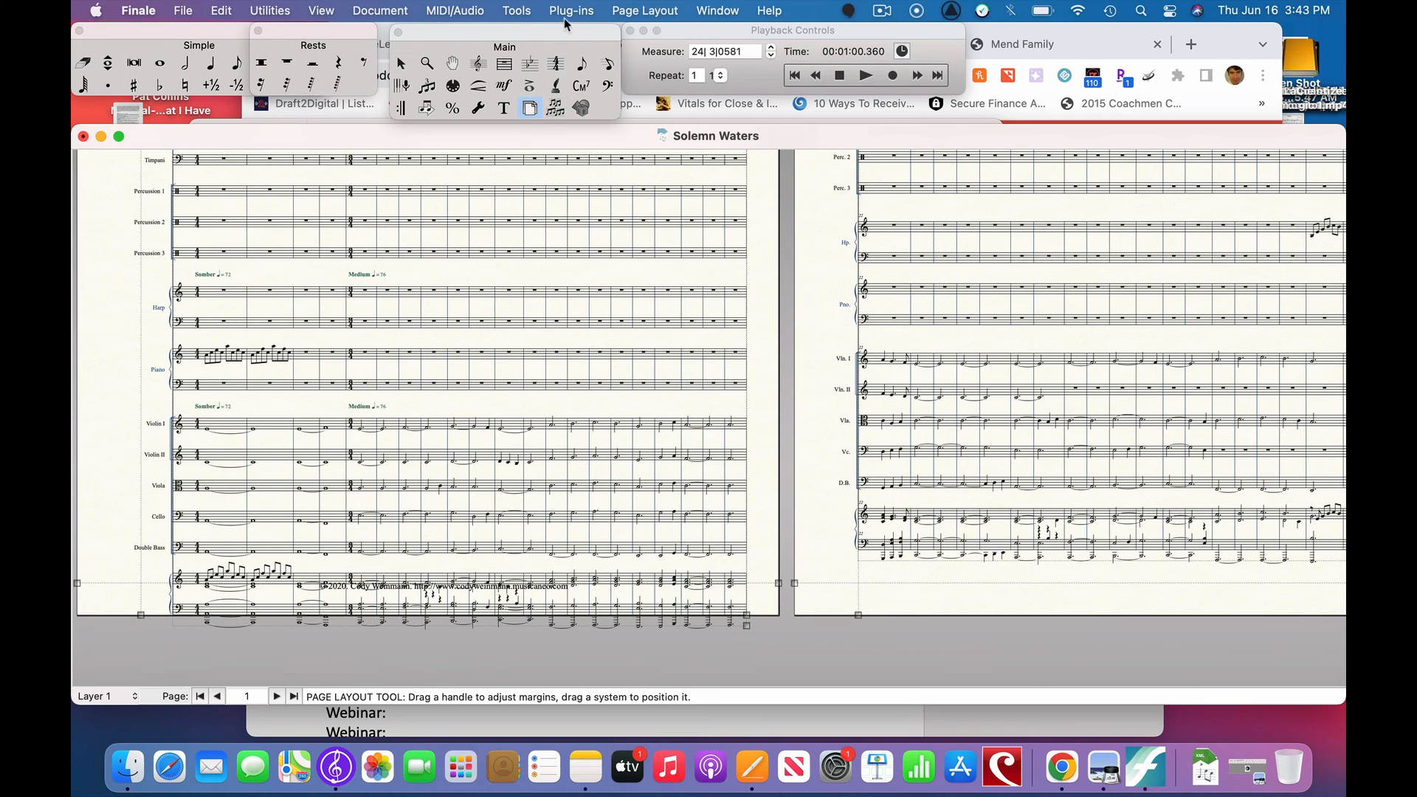
{"action": "left_click", "coordinate": [575, 11]}
{"action": "mouse_move", "coordinate": [625, 7]}
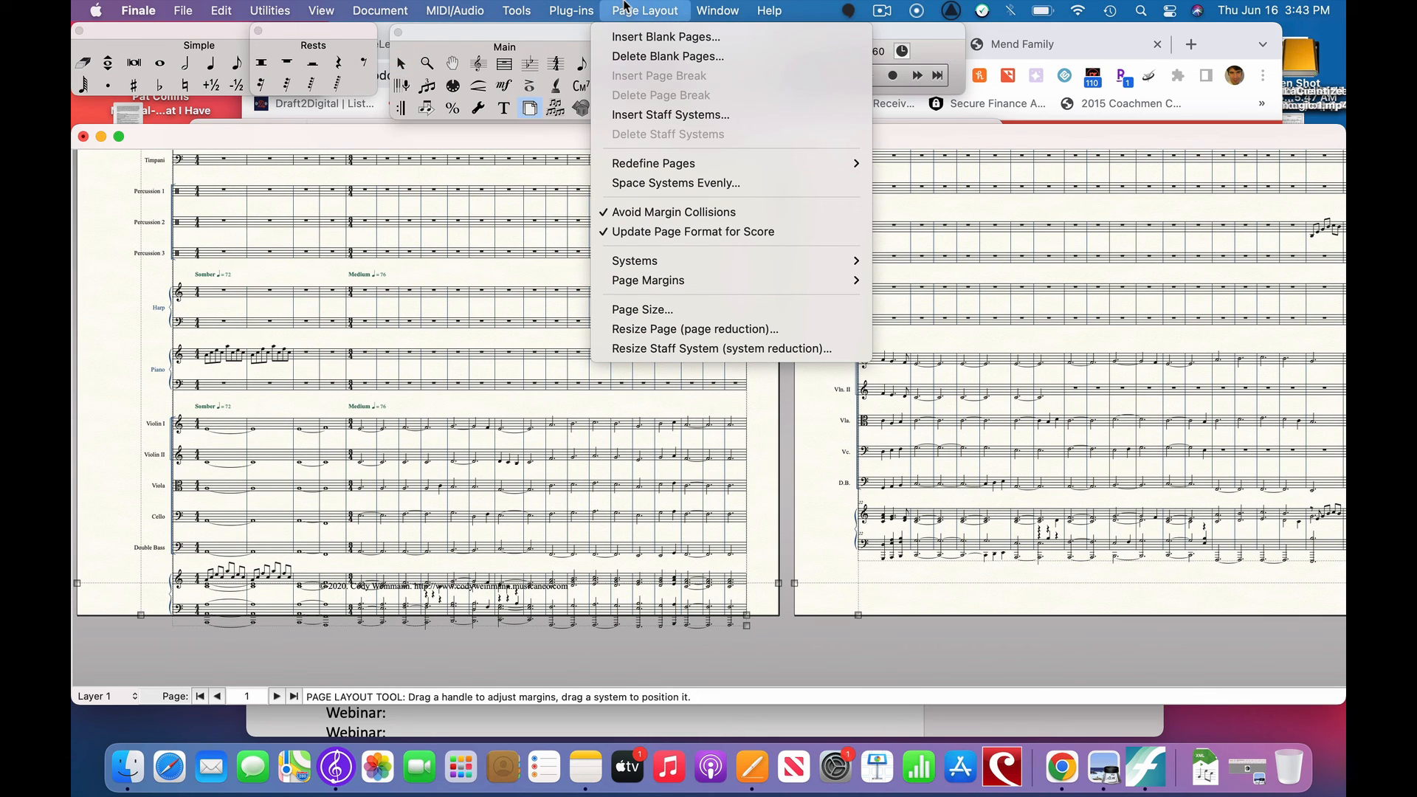
{"action": "left_click", "coordinate": [648, 310]}
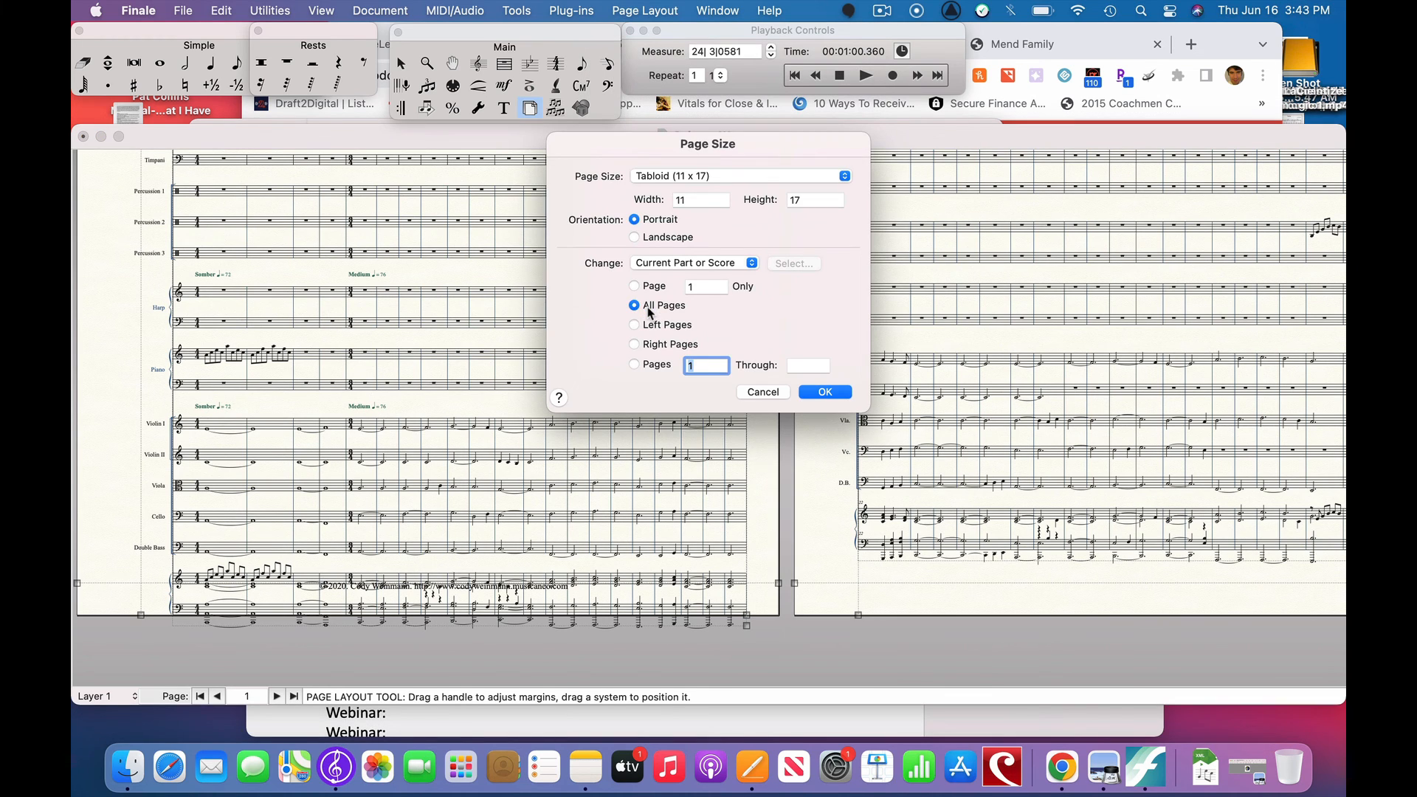
{"action": "double_click", "coordinate": [717, 198]}
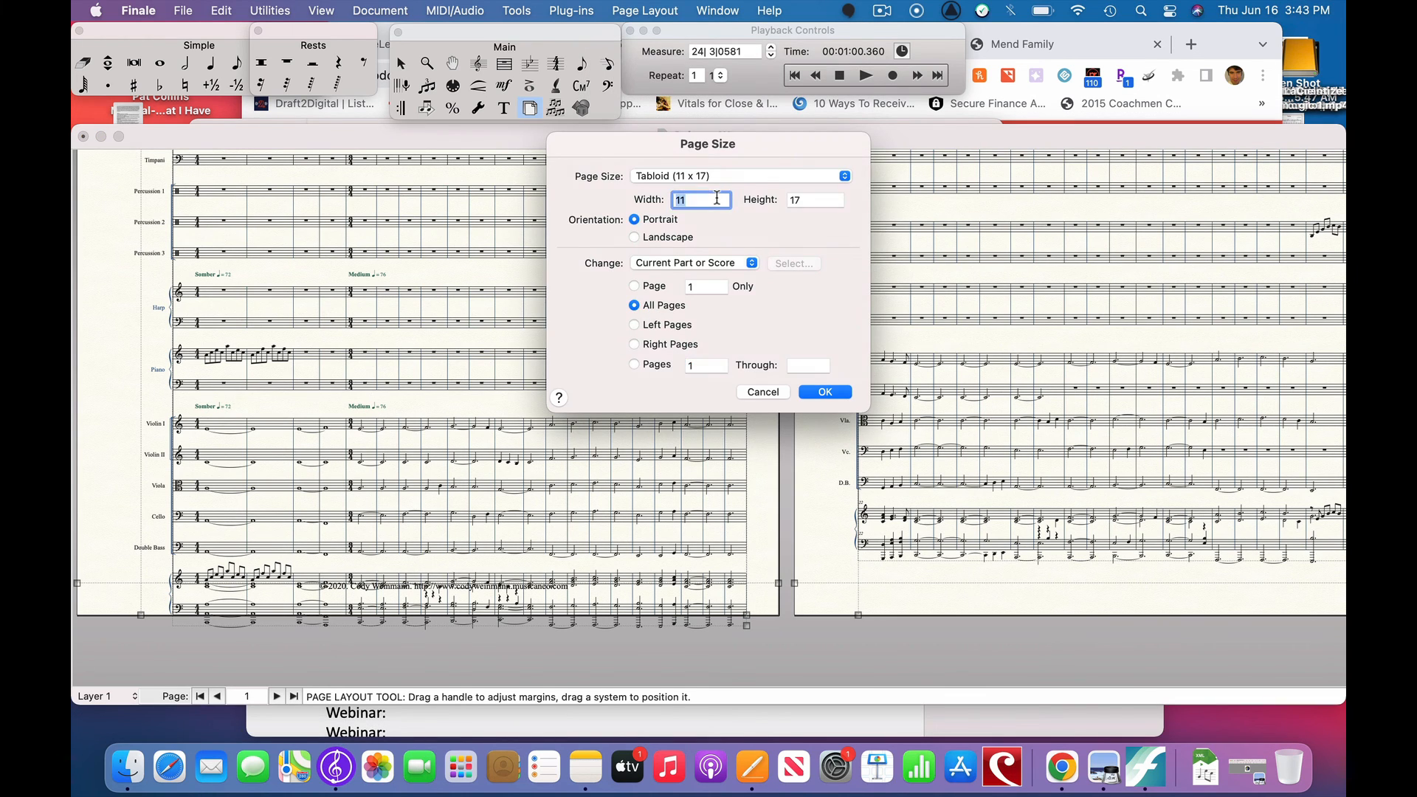
{"action": "type", "text": "12"}
{"action": "double_click", "coordinate": [815, 201]}
{"action": "type", "text": "1"}
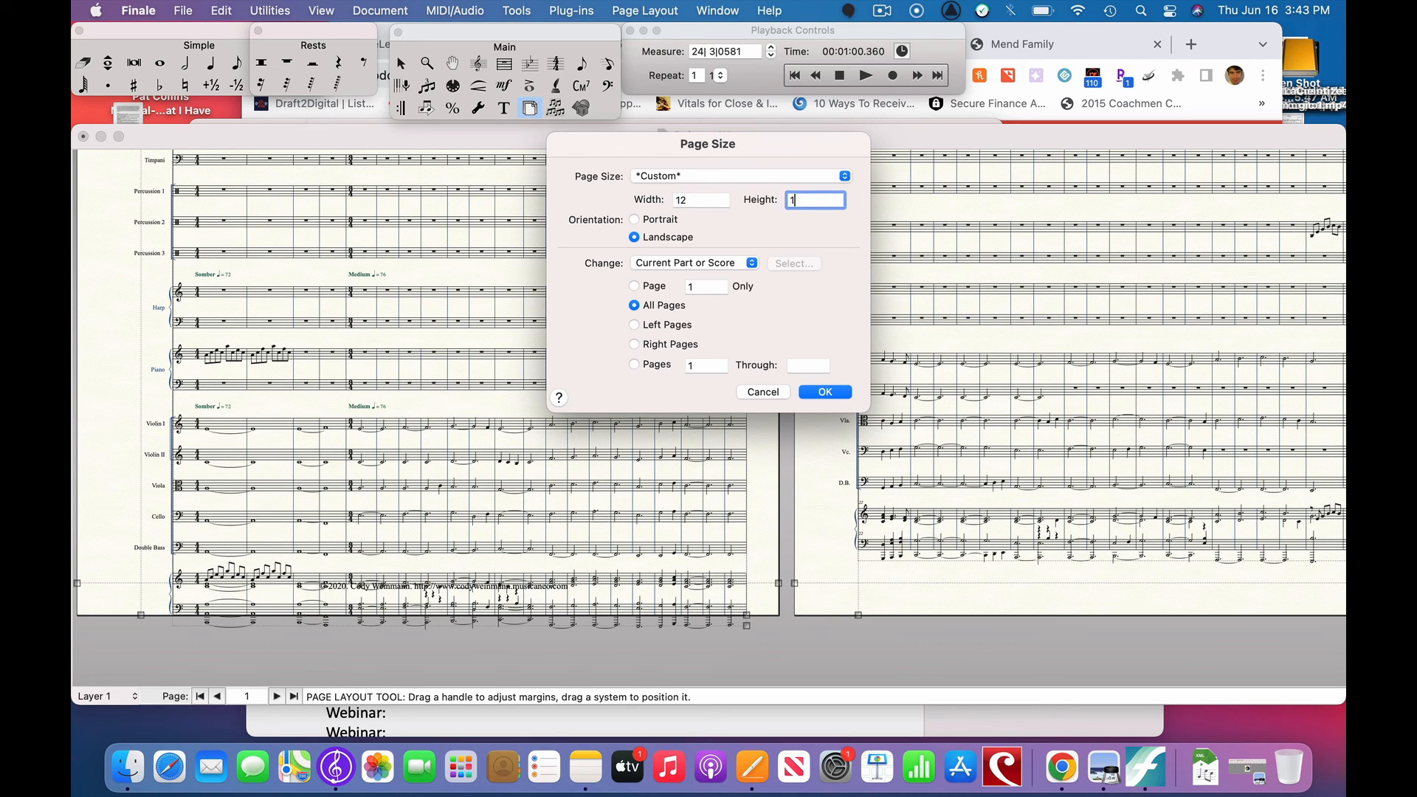
{"action": "type", "text": "6"}
{"action": "left_click", "coordinate": [826, 392]}
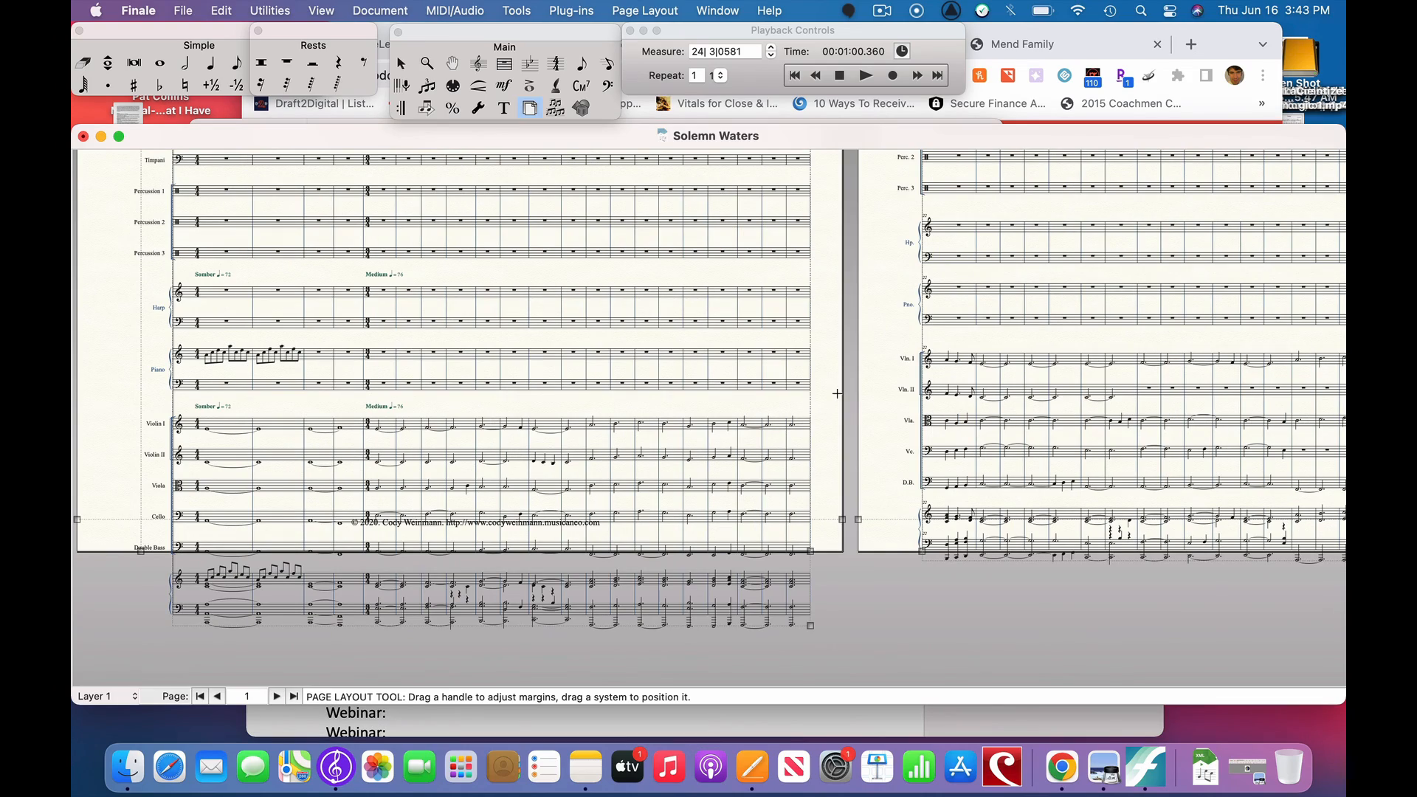
Check how the reduction staves fit on the pages and set the page height to 18 for all pages.
{"action": "scroll", "coordinate": [837, 394], "scroll_direction": "up", "scroll_amount": 3}
{"action": "scroll", "coordinate": [837, 393], "scroll_direction": "down", "scroll_amount": 4}
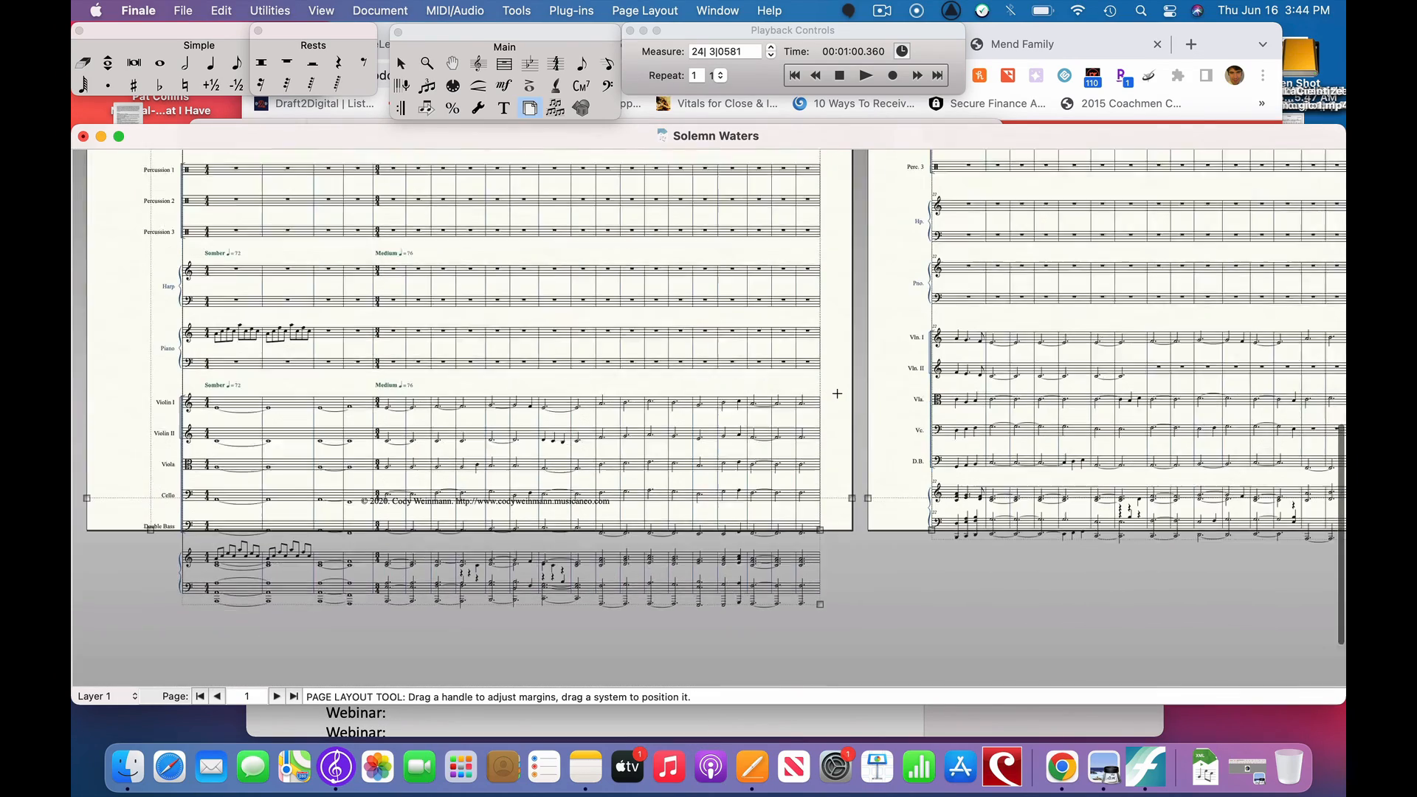
{"action": "scroll", "coordinate": [837, 394], "scroll_direction": "down", "scroll_amount": 3}
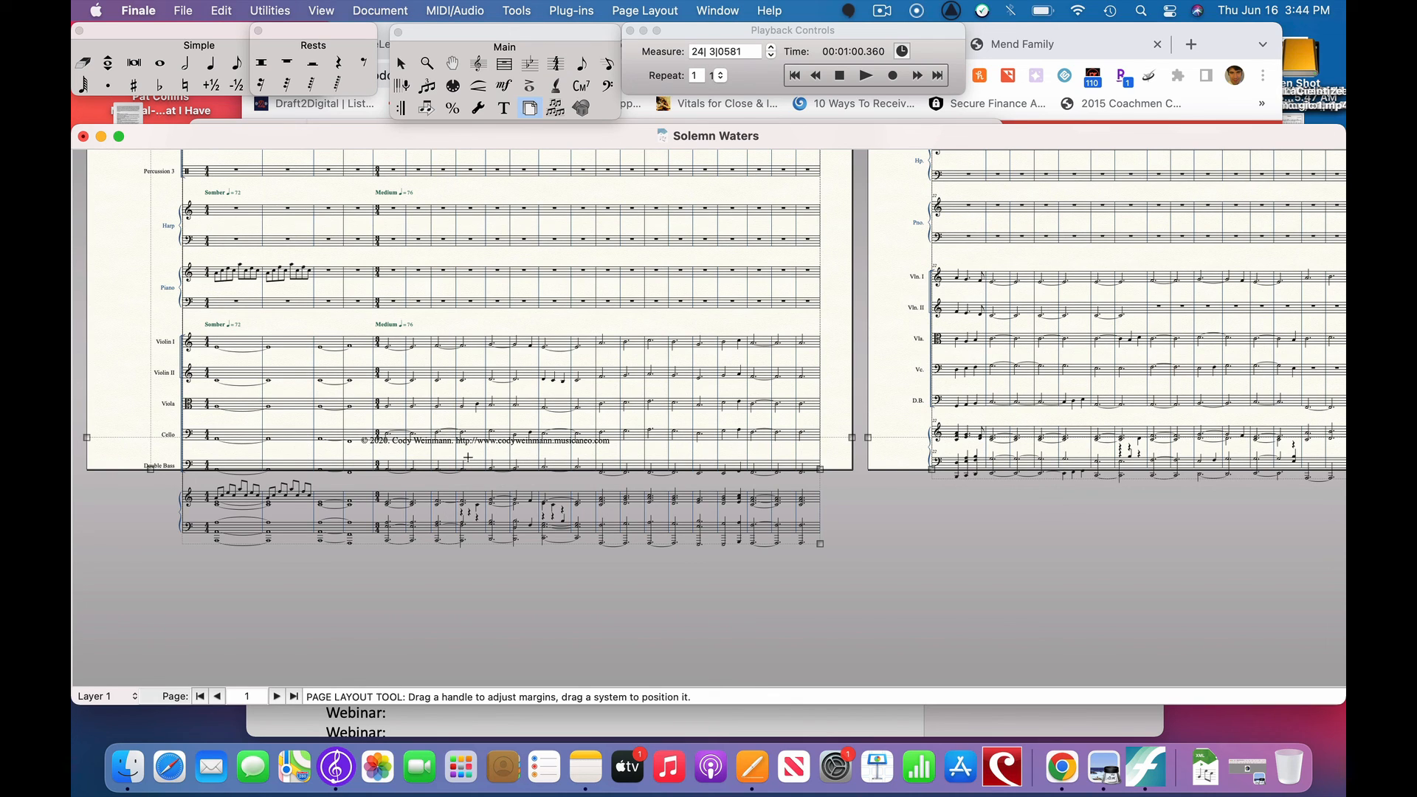
{"action": "left_click", "coordinate": [654, 11]}
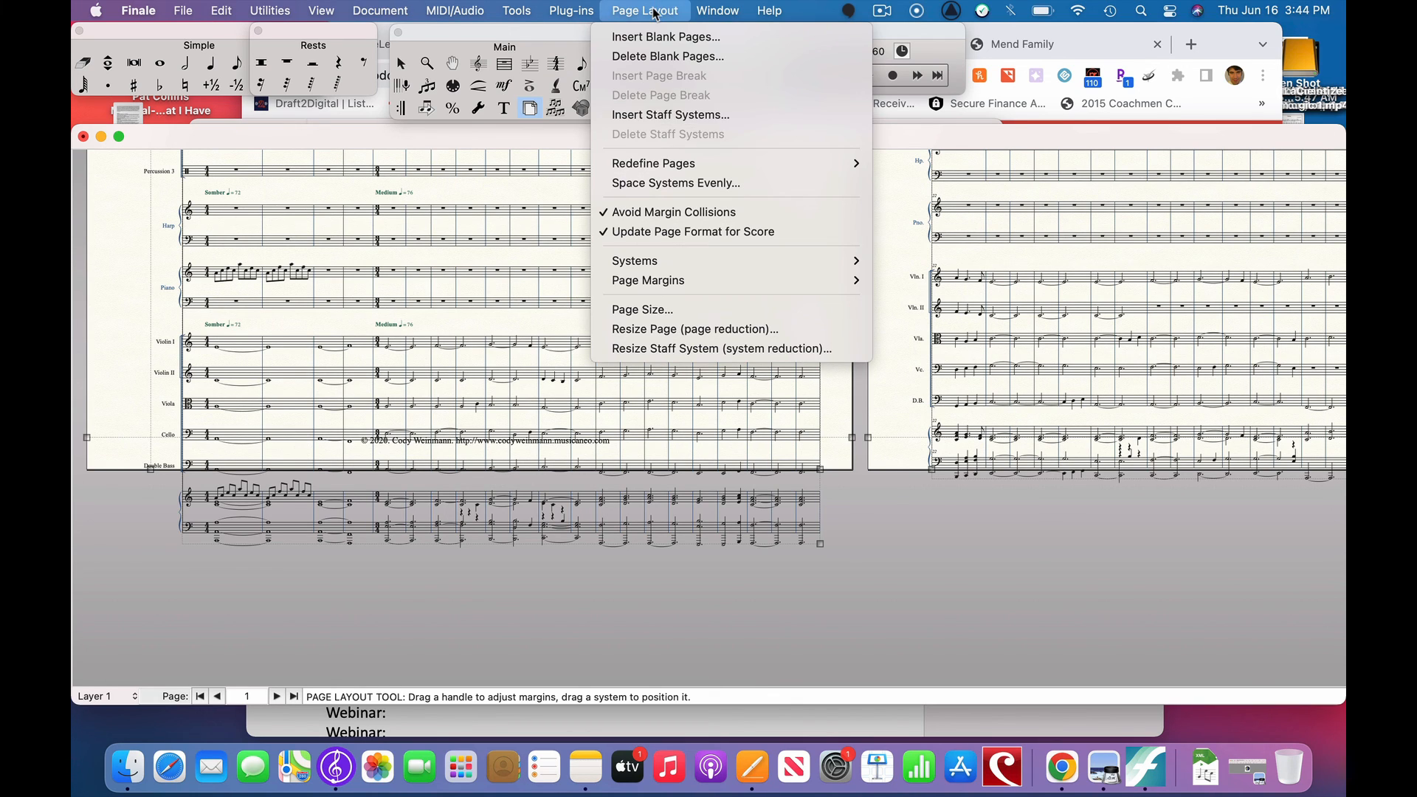
{"action": "left_click", "coordinate": [636, 310]}
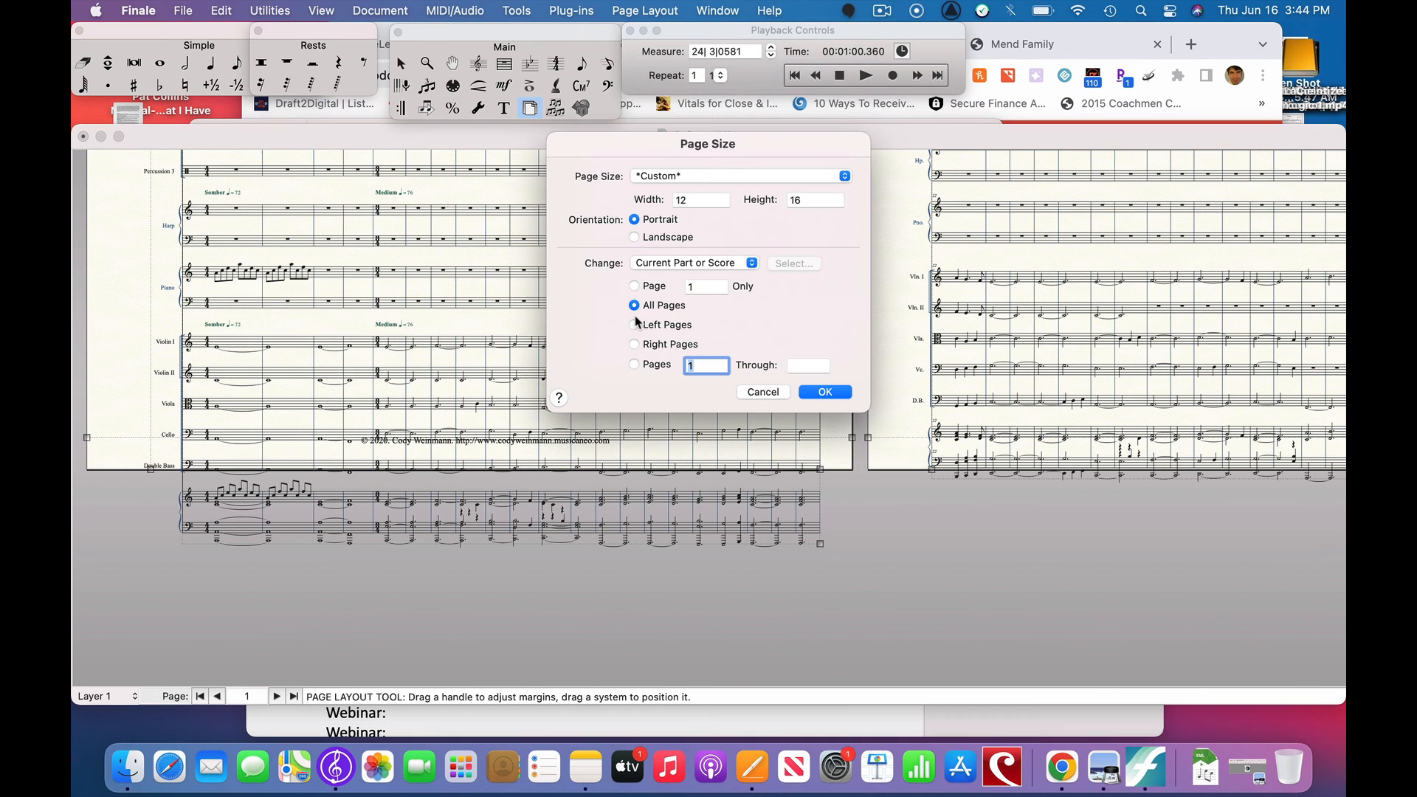
{"action": "double_click", "coordinate": [794, 199]}
{"action": "type", "text": "18"}
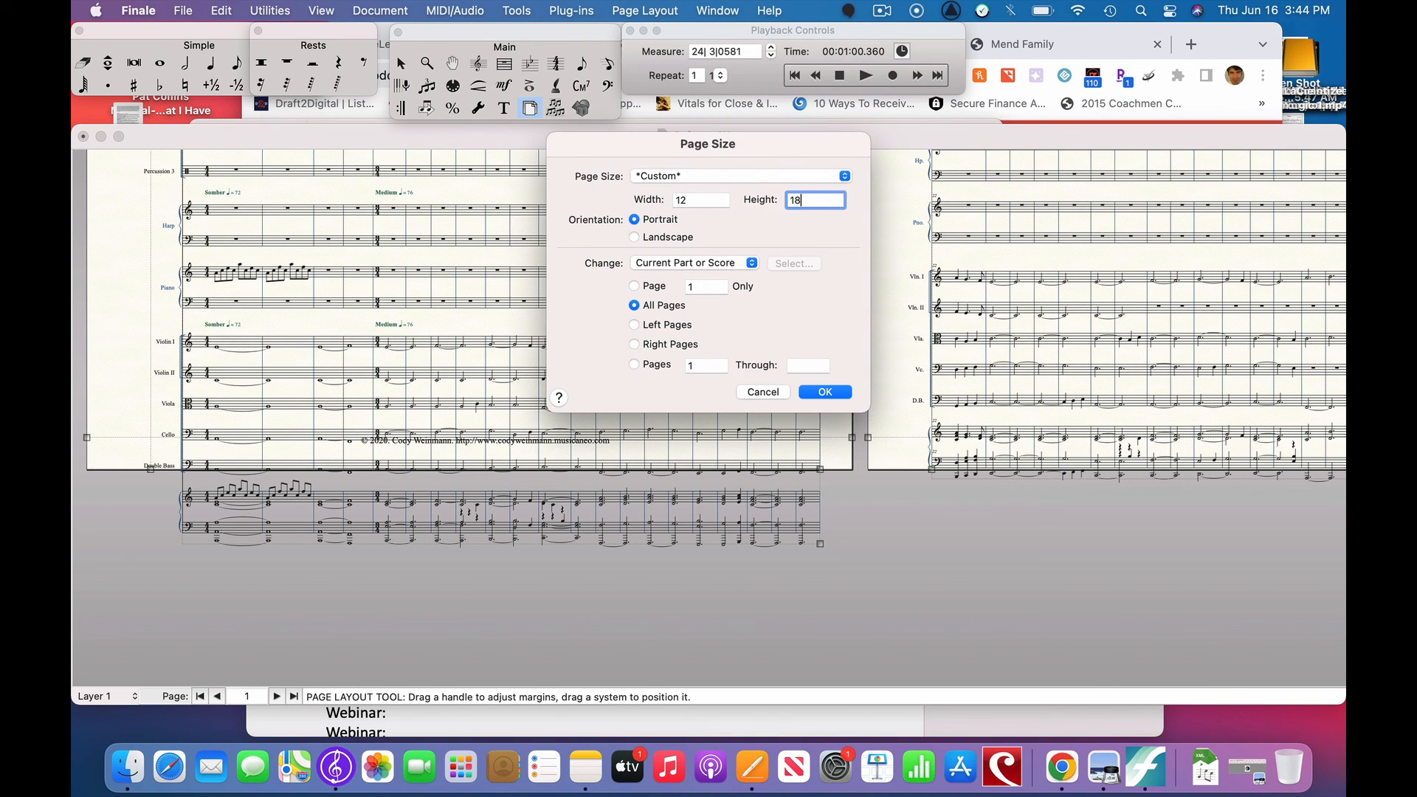
{"action": "left_click", "coordinate": [835, 389]}
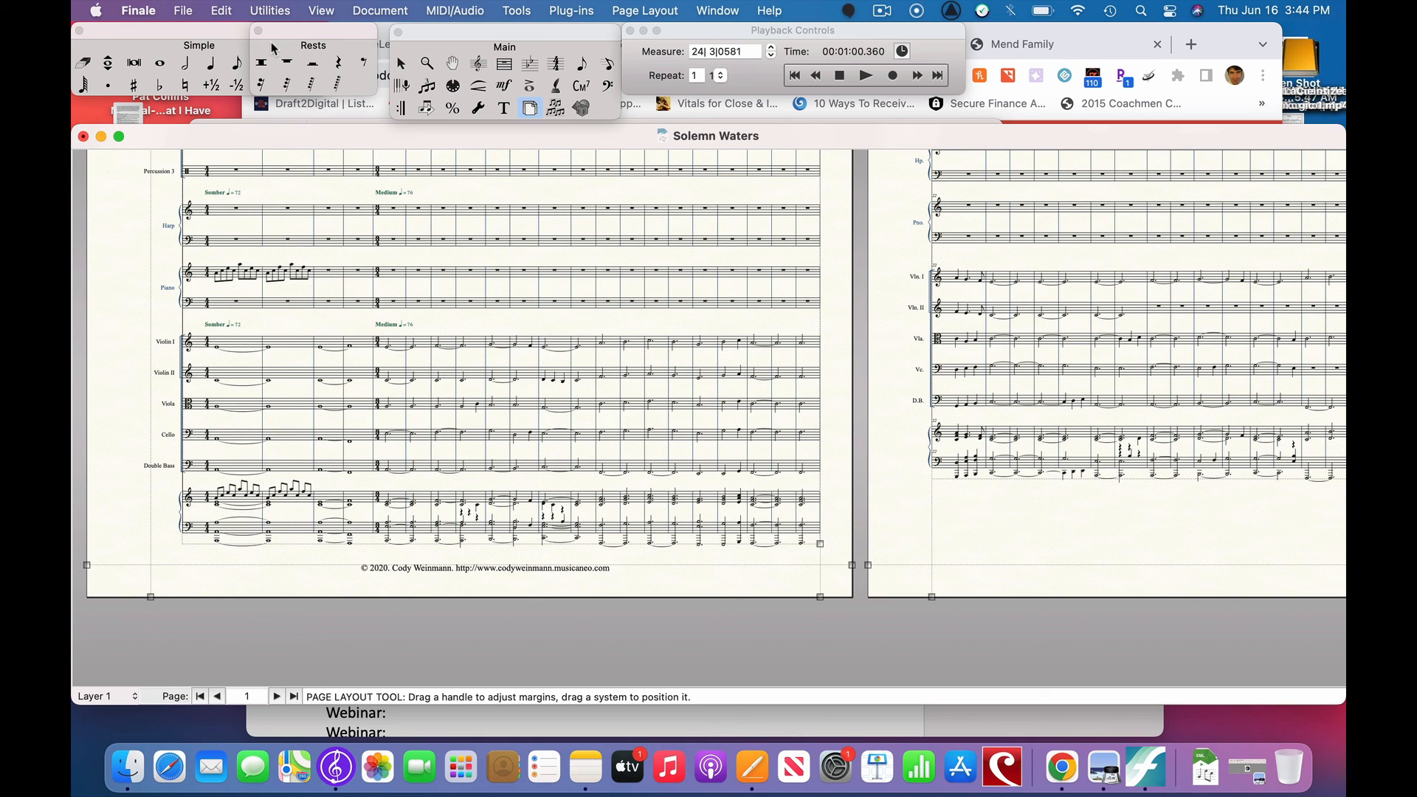
Select both piano reduction staves from the first measure through the last measure of page 2.
{"action": "left_click", "coordinate": [402, 64]}
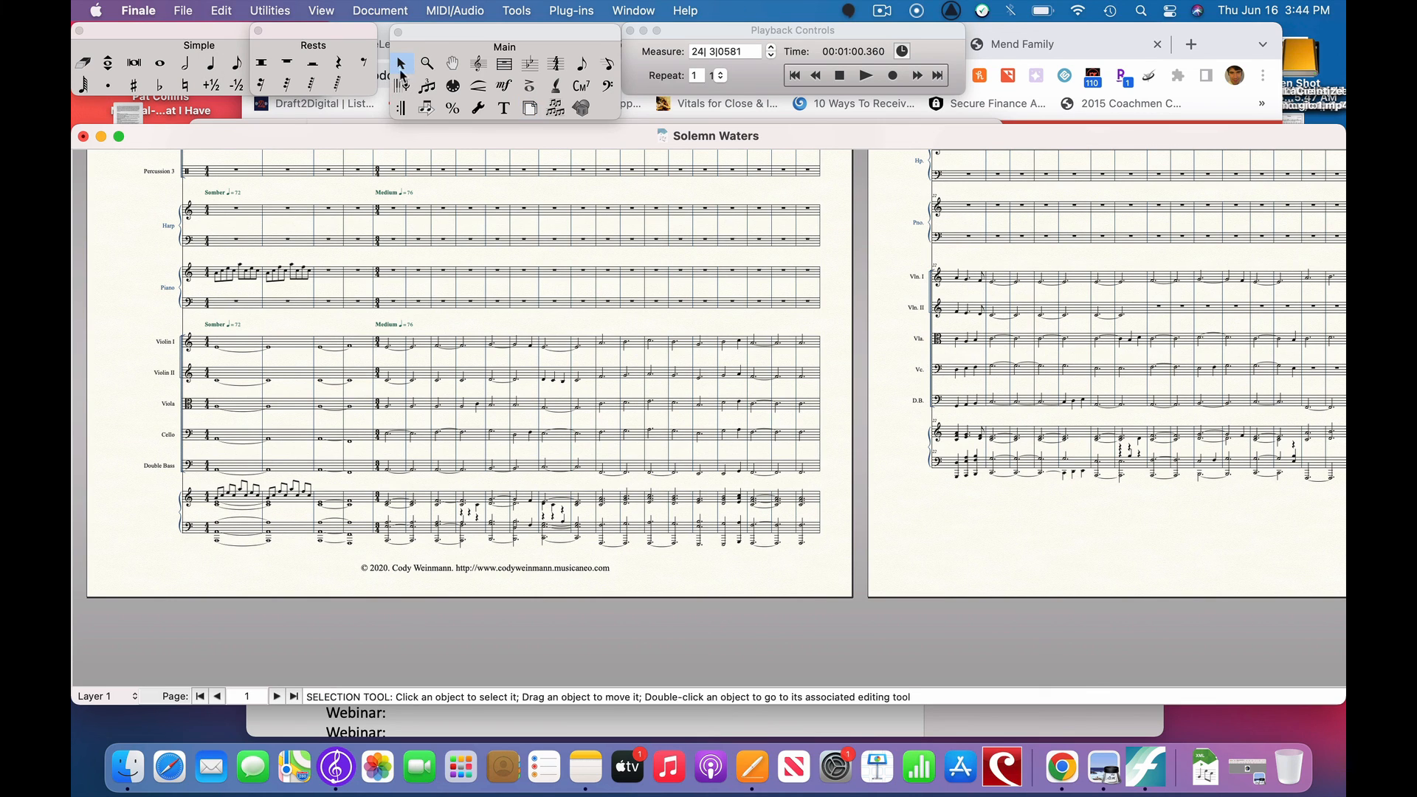
{"action": "left_click", "coordinate": [250, 502]}
{"action": "scroll", "coordinate": [1033, 480], "scroll_direction": "right", "scroll_amount": 10}
{"action": "scroll", "coordinate": [1115, 491], "scroll_direction": "right", "scroll_amount": 1}
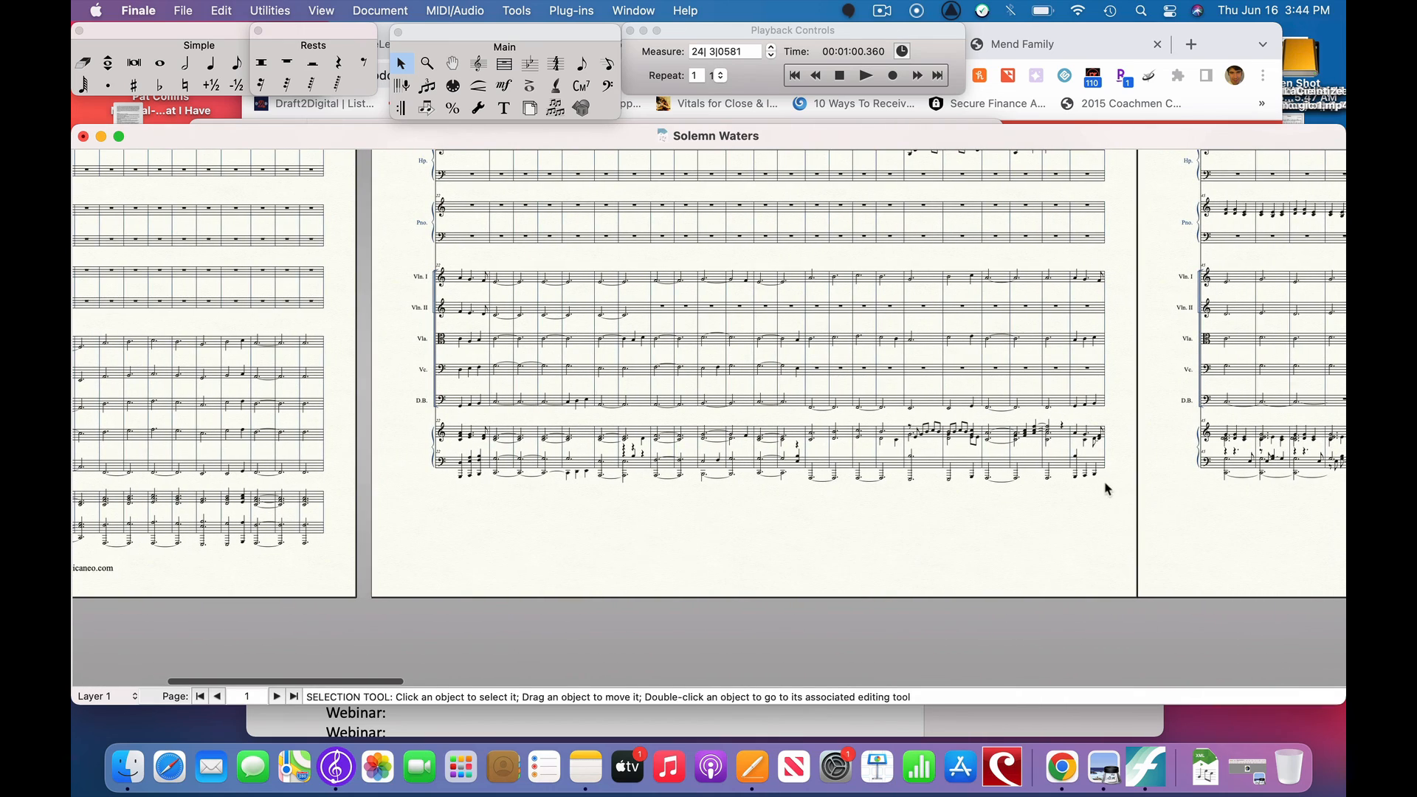
{"action": "double_click", "coordinate": [1096, 465]}
Extend the piano reduction selection through page 4 and on to the last measure of page 6.
{"action": "scroll", "coordinate": [1085, 473], "scroll_direction": "right", "scroll_amount": 6}
{"action": "scroll", "coordinate": [1077, 470], "scroll_direction": "right", "scroll_amount": 7}
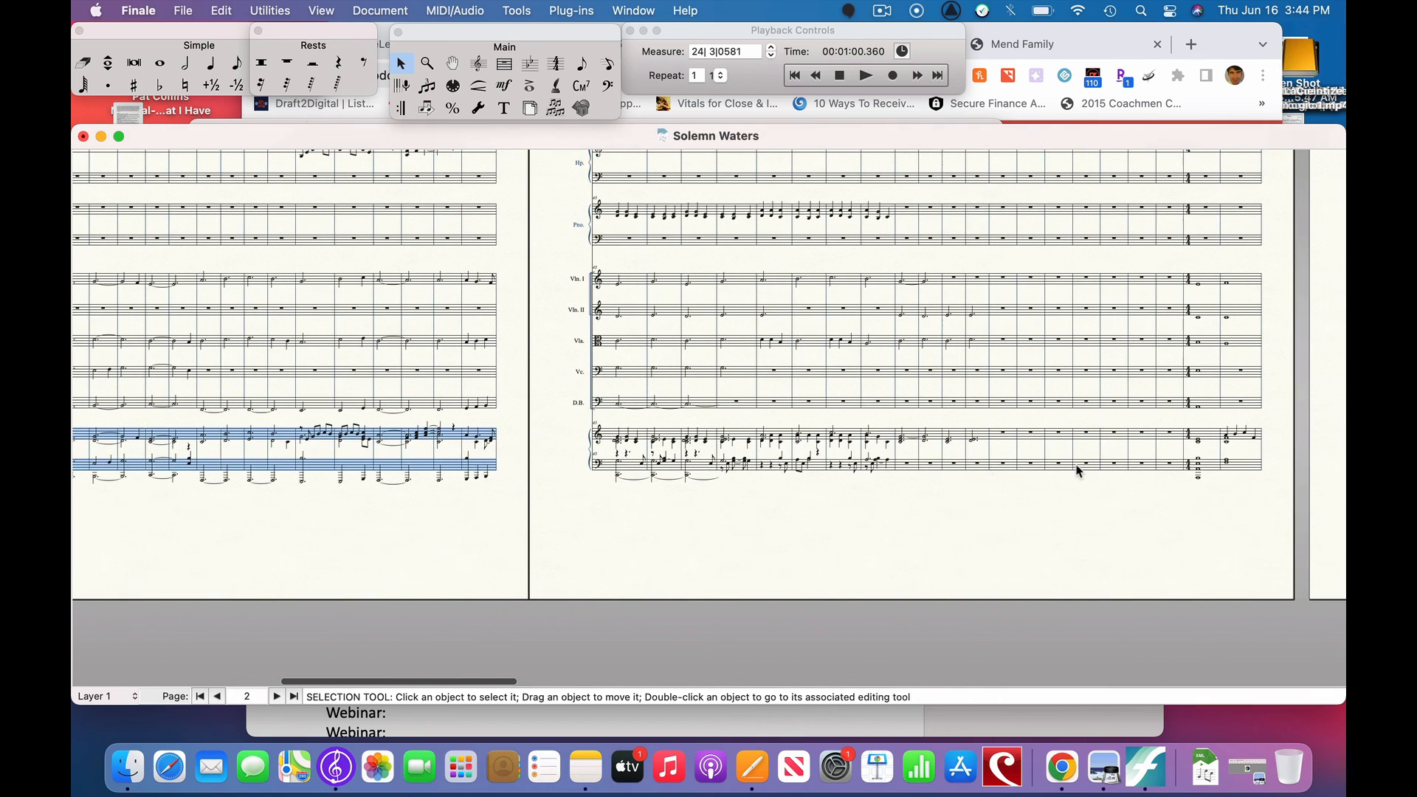
{"action": "scroll", "coordinate": [975, 465], "scroll_direction": "right", "scroll_amount": 4}
{"action": "scroll", "coordinate": [974, 465], "scroll_direction": "right", "scroll_amount": 15}
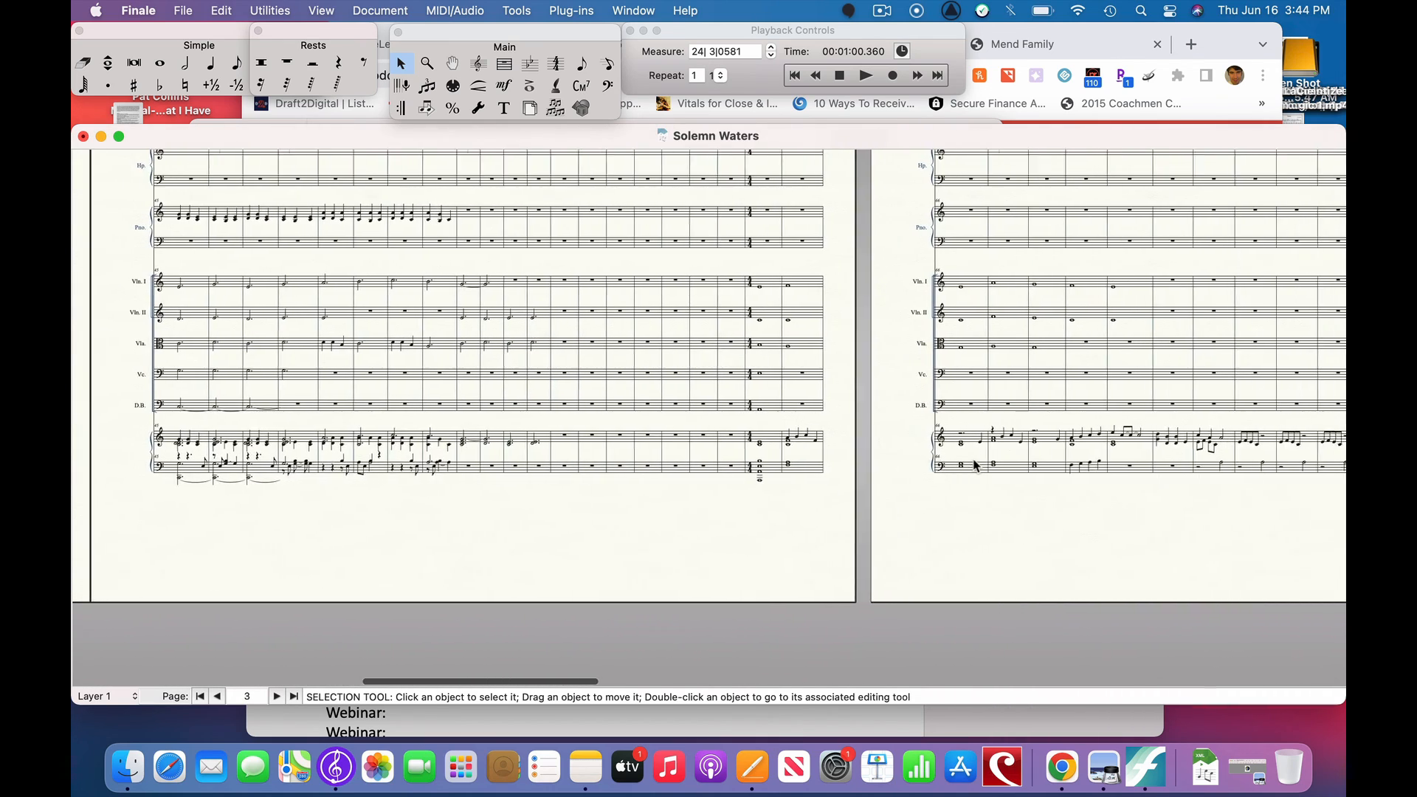
{"action": "double_click", "coordinate": [653, 474]}
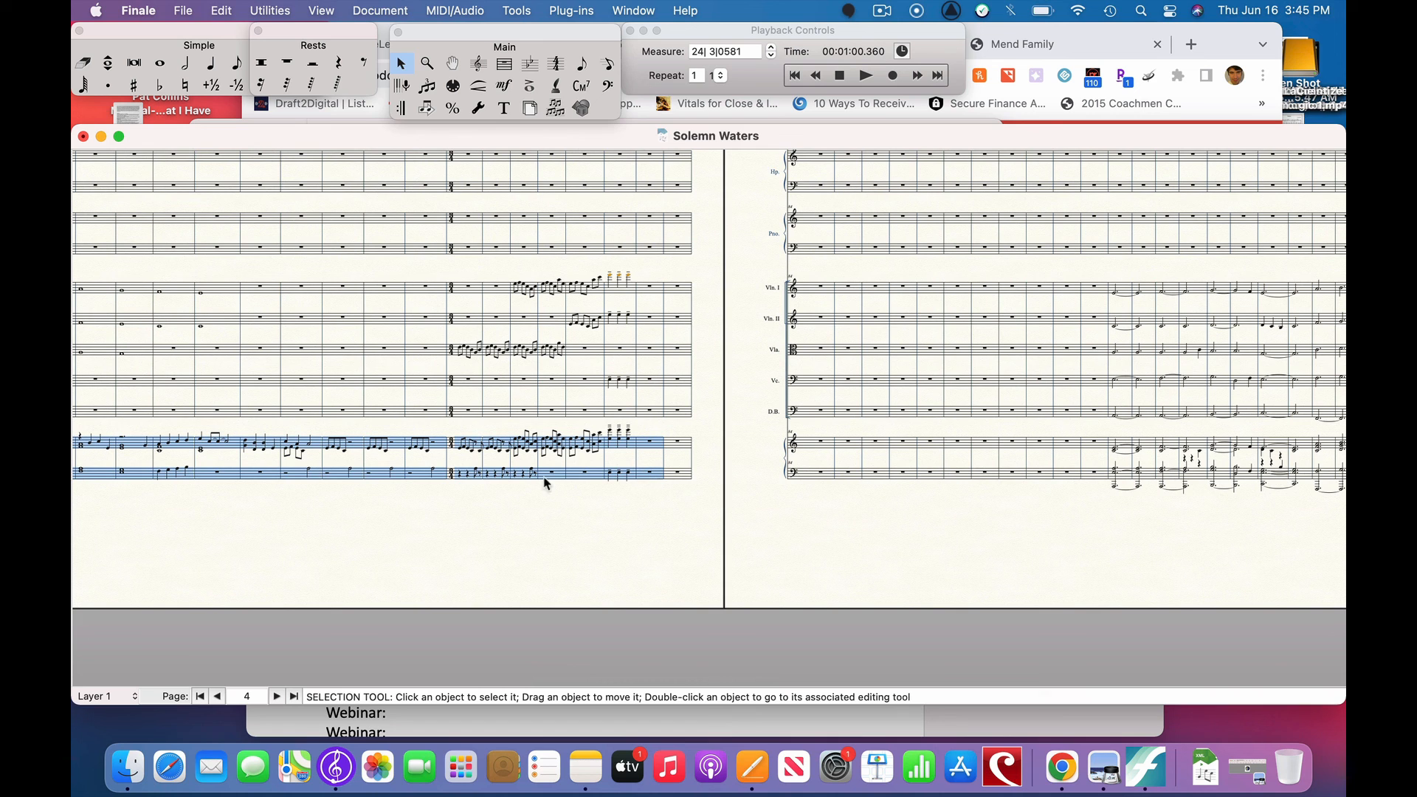
{"action": "scroll", "coordinate": [800, 544], "scroll_direction": "right", "scroll_amount": 5}
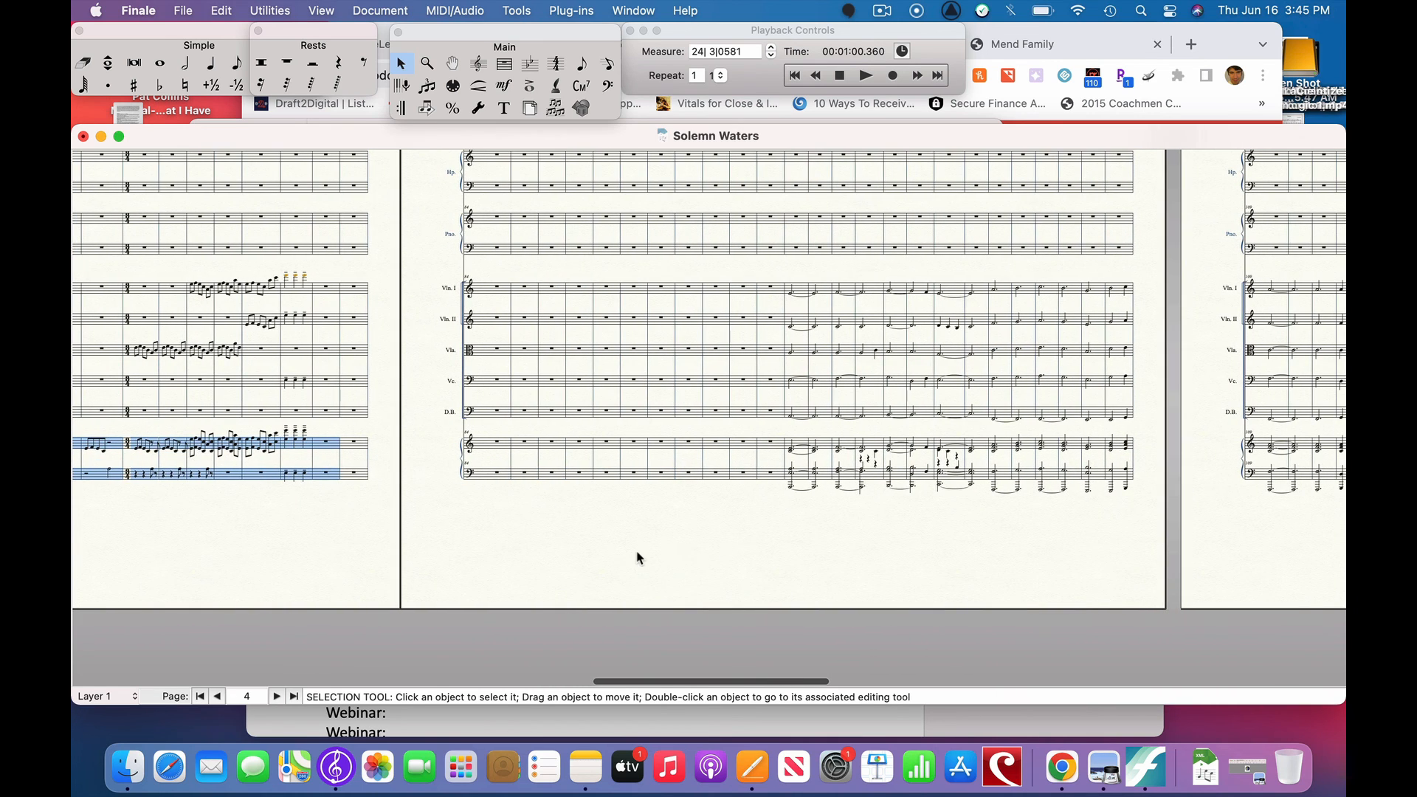
{"action": "scroll", "coordinate": [707, 540], "scroll_direction": "right", "scroll_amount": 12}
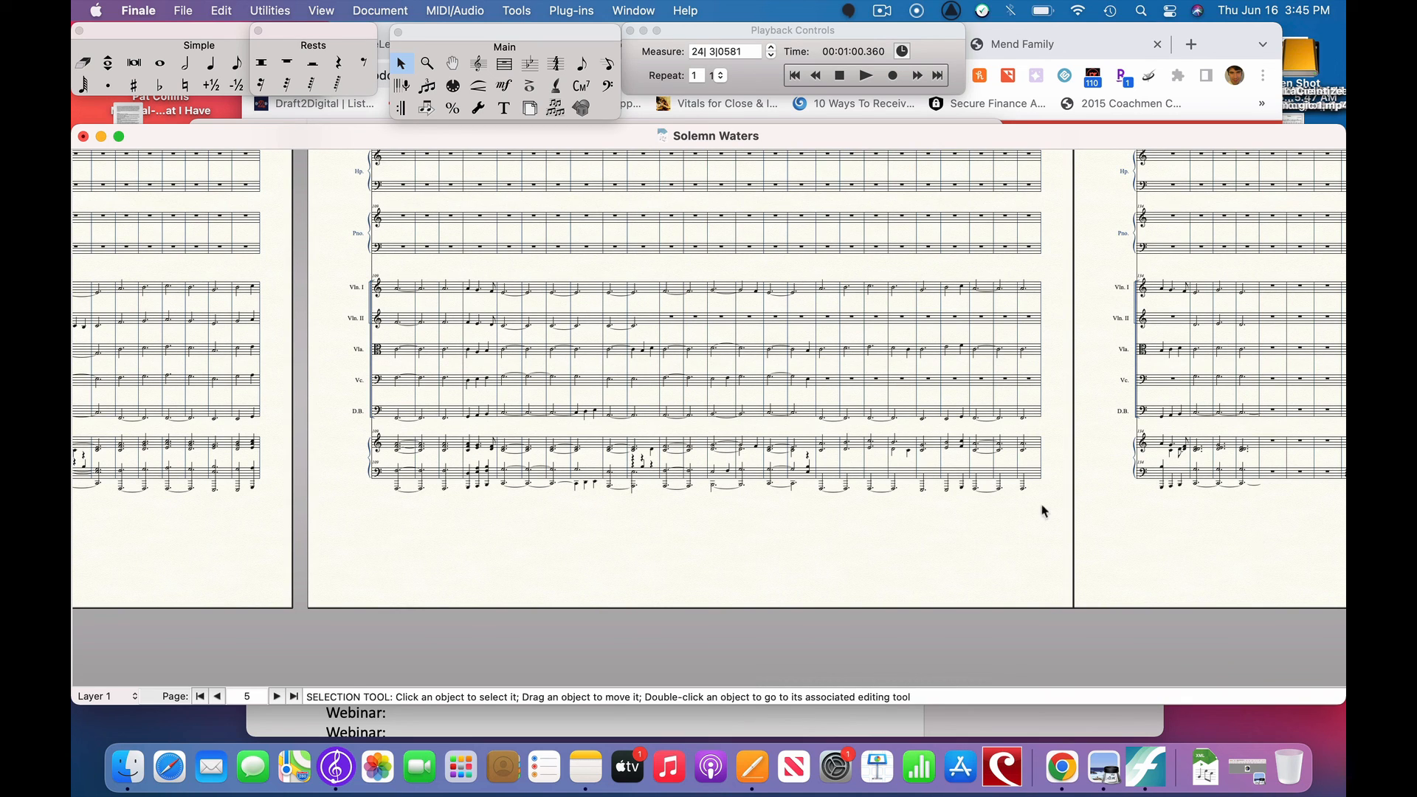
{"action": "left_click", "coordinate": [1034, 471], "text": "shift"}
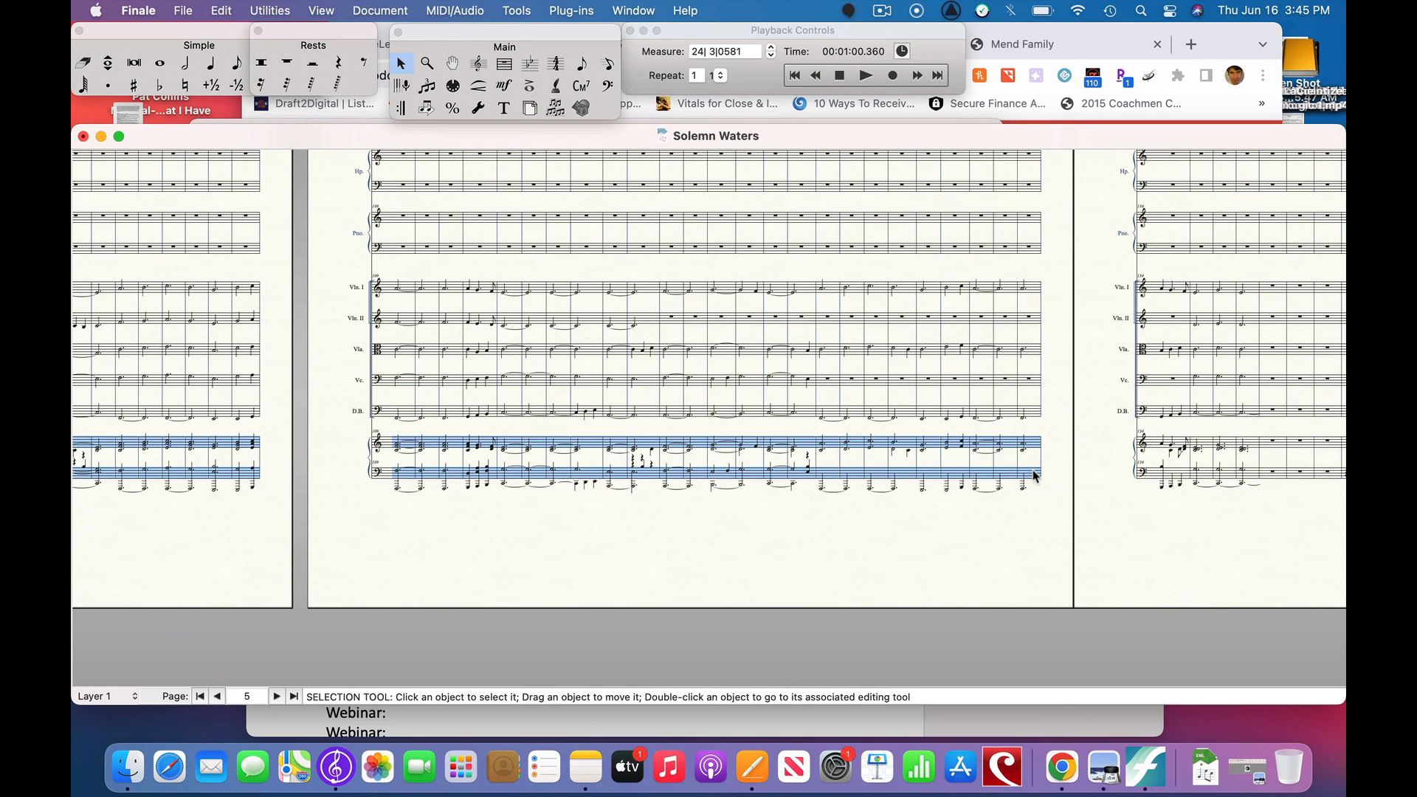
Start a new document with a new ensemble in Engraved Style and add the instrument Piano (No Staff Name).
{"action": "key", "text": "super+n"}
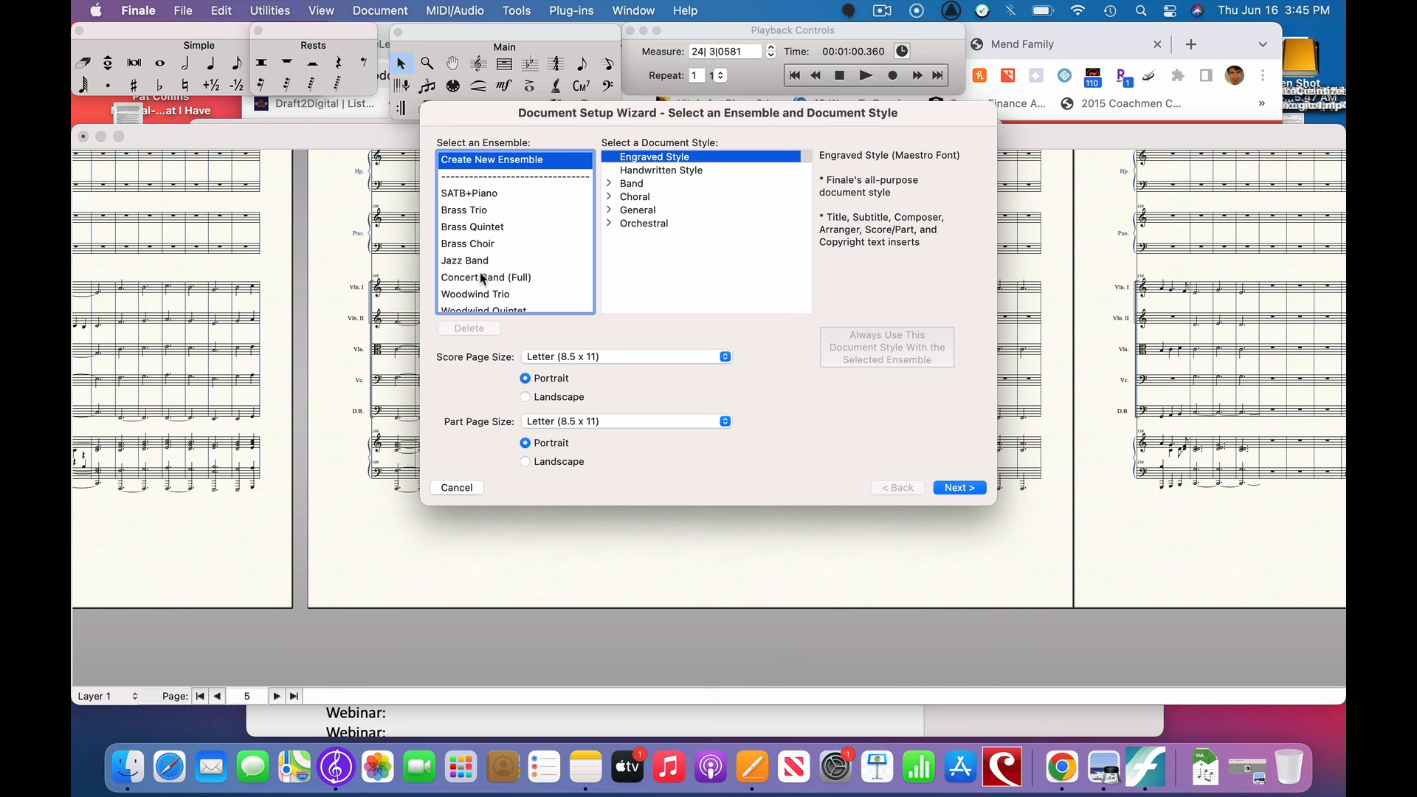
{"action": "scroll", "coordinate": [481, 279], "scroll_direction": "down", "scroll_amount": 2}
{"action": "scroll", "coordinate": [481, 279], "scroll_direction": "up", "scroll_amount": 3}
{"action": "left_click", "coordinate": [959, 489]}
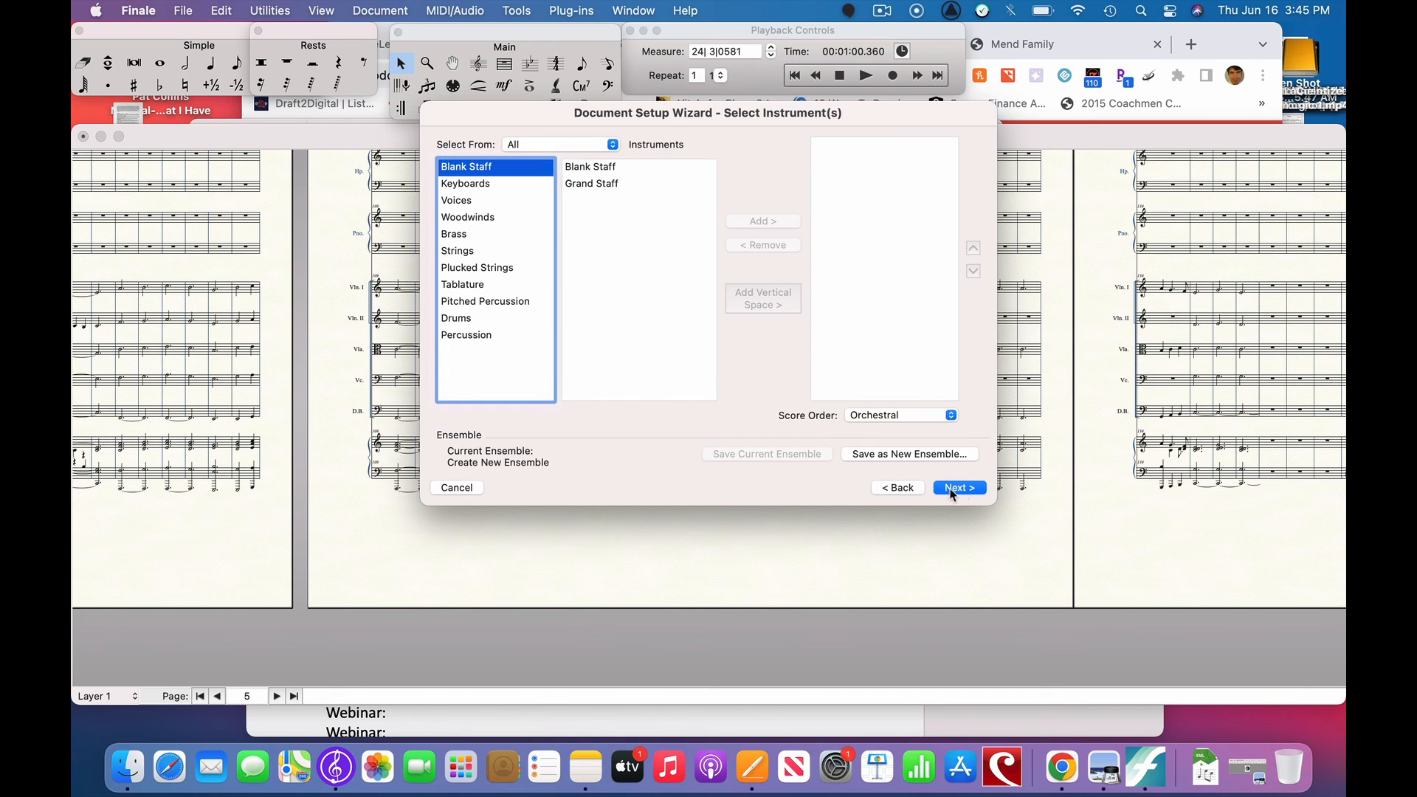
{"action": "left_click", "coordinate": [471, 181]}
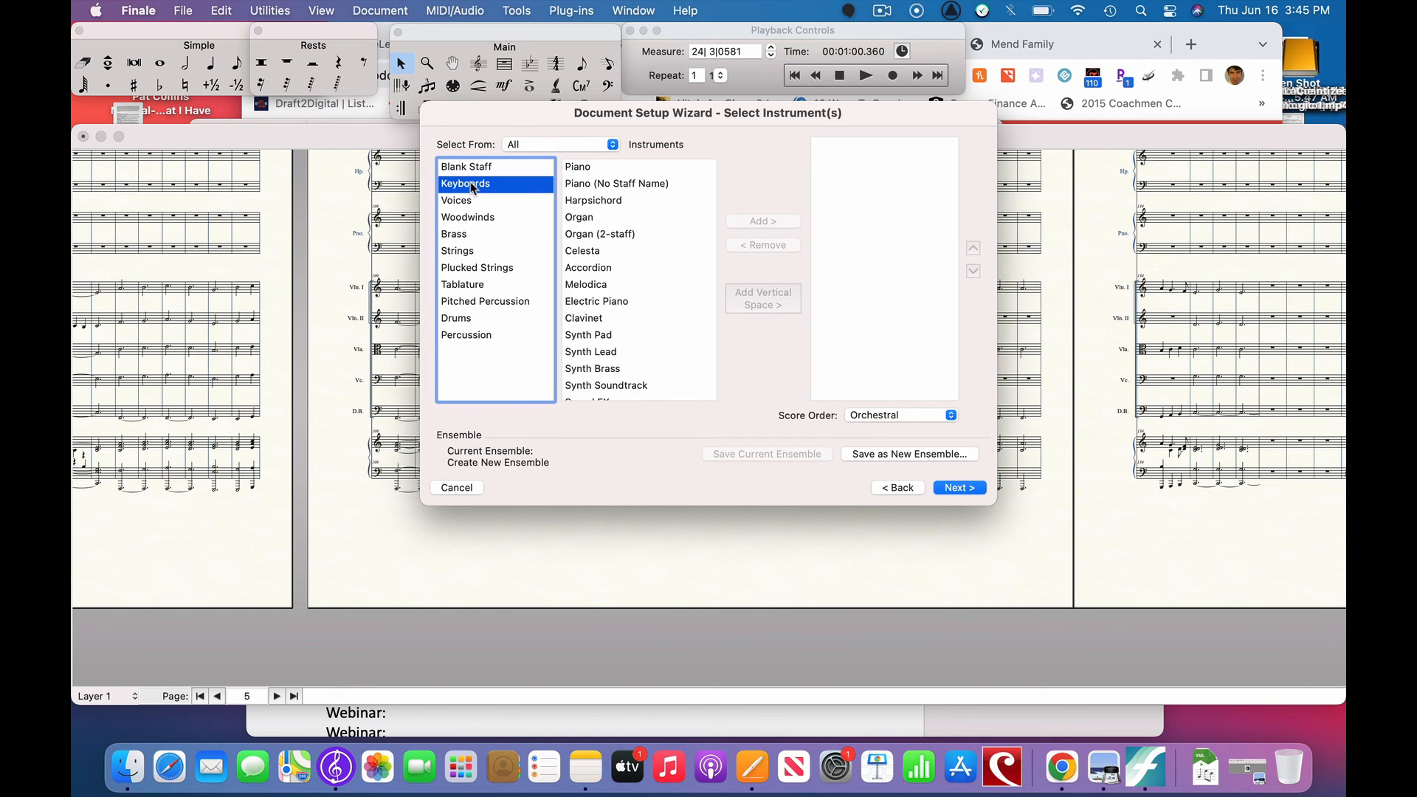
{"action": "left_click", "coordinate": [595, 186]}
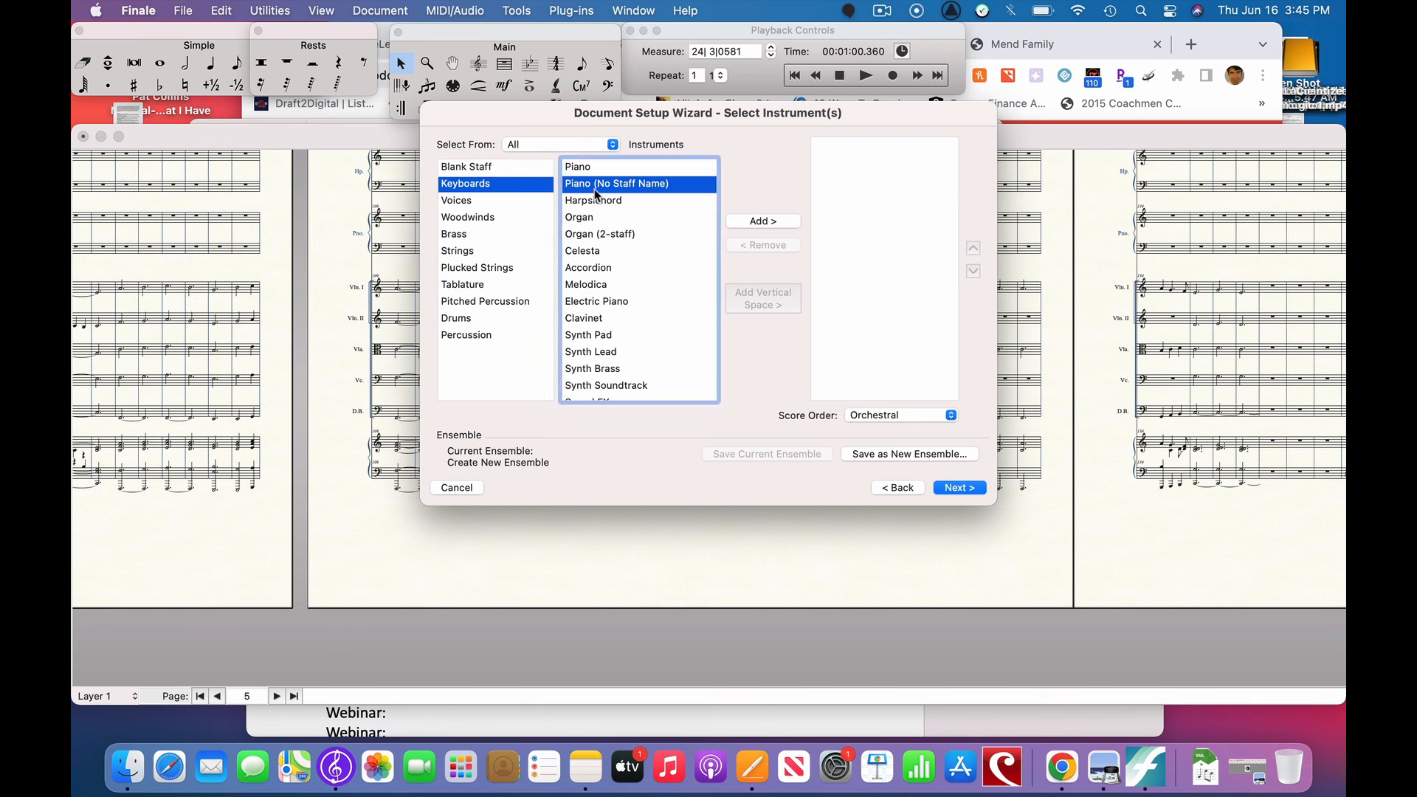
{"action": "left_click", "coordinate": [781, 221]}
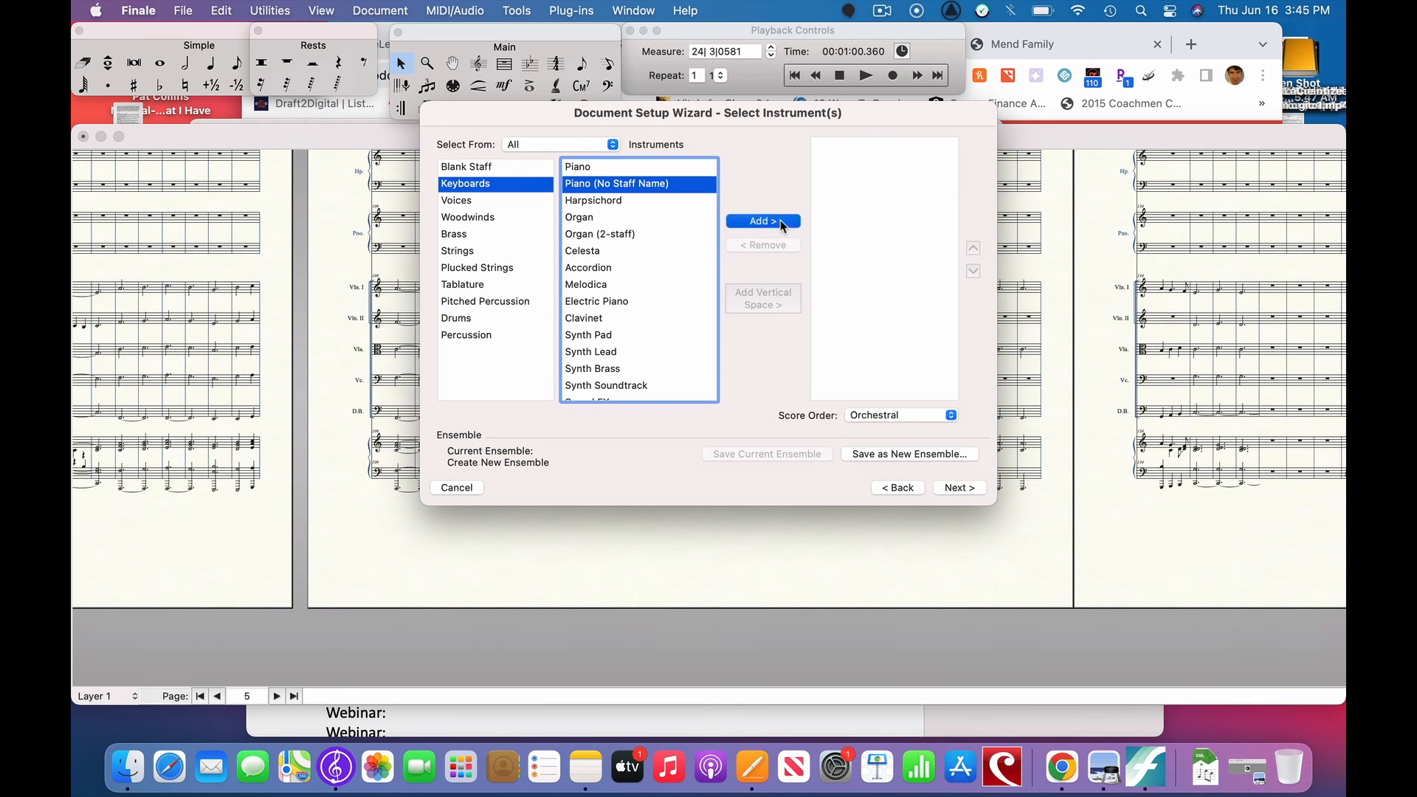
{"action": "left_click", "coordinate": [961, 490]}
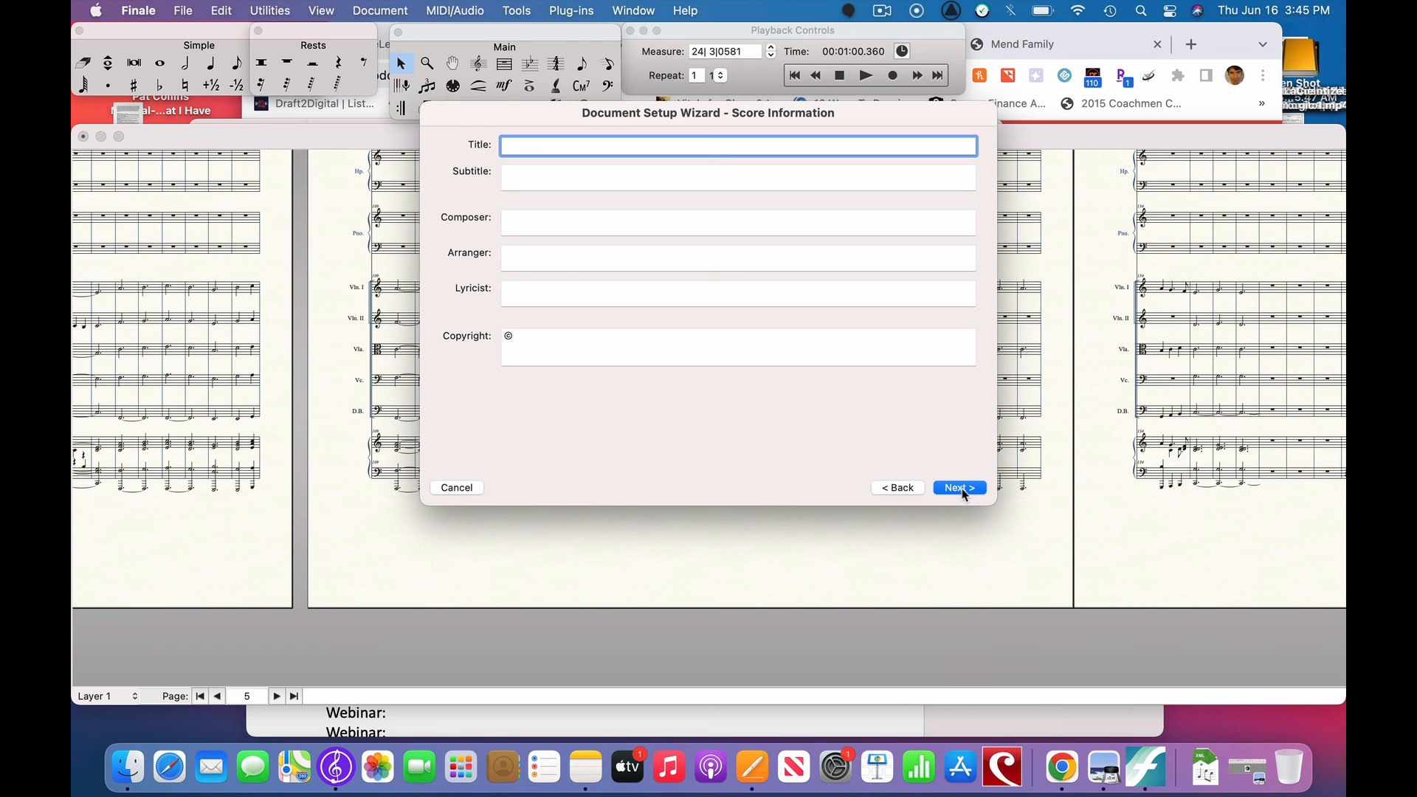
Enter the title "Solemn Waters" and the subtitle "for solo piano" in the score information.
{"action": "type", "text": "f"}
{"action": "key", "text": "BackSpace"}
{"action": "type", "text": "Solemn WD"}
{"action": "key", "text": "BackSpace"}
{"action": "type", "text": "aters"}
{"action": "key", "text": "Tab"}
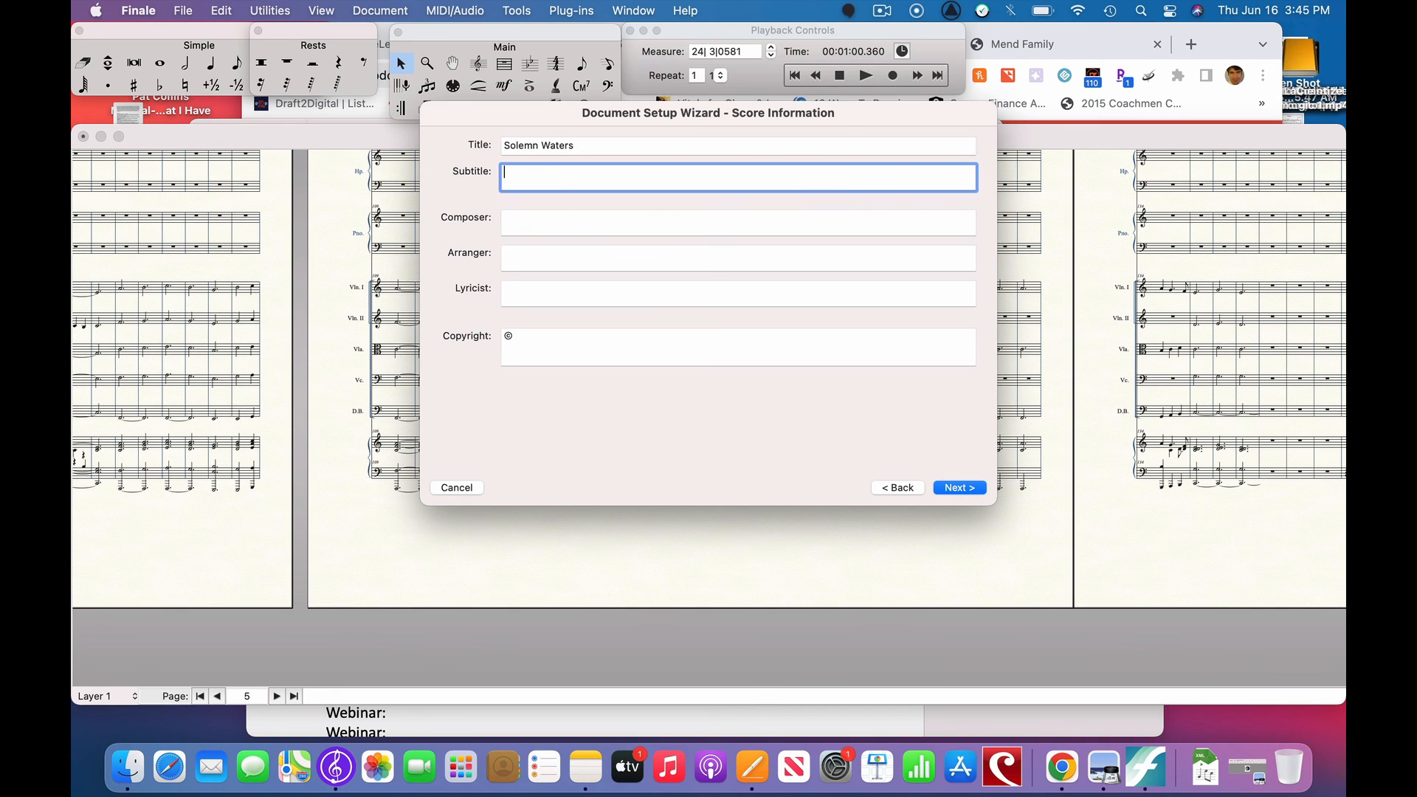
{"action": "type", "text": "for solo piano"}
{"action": "key", "text": "Tab"}
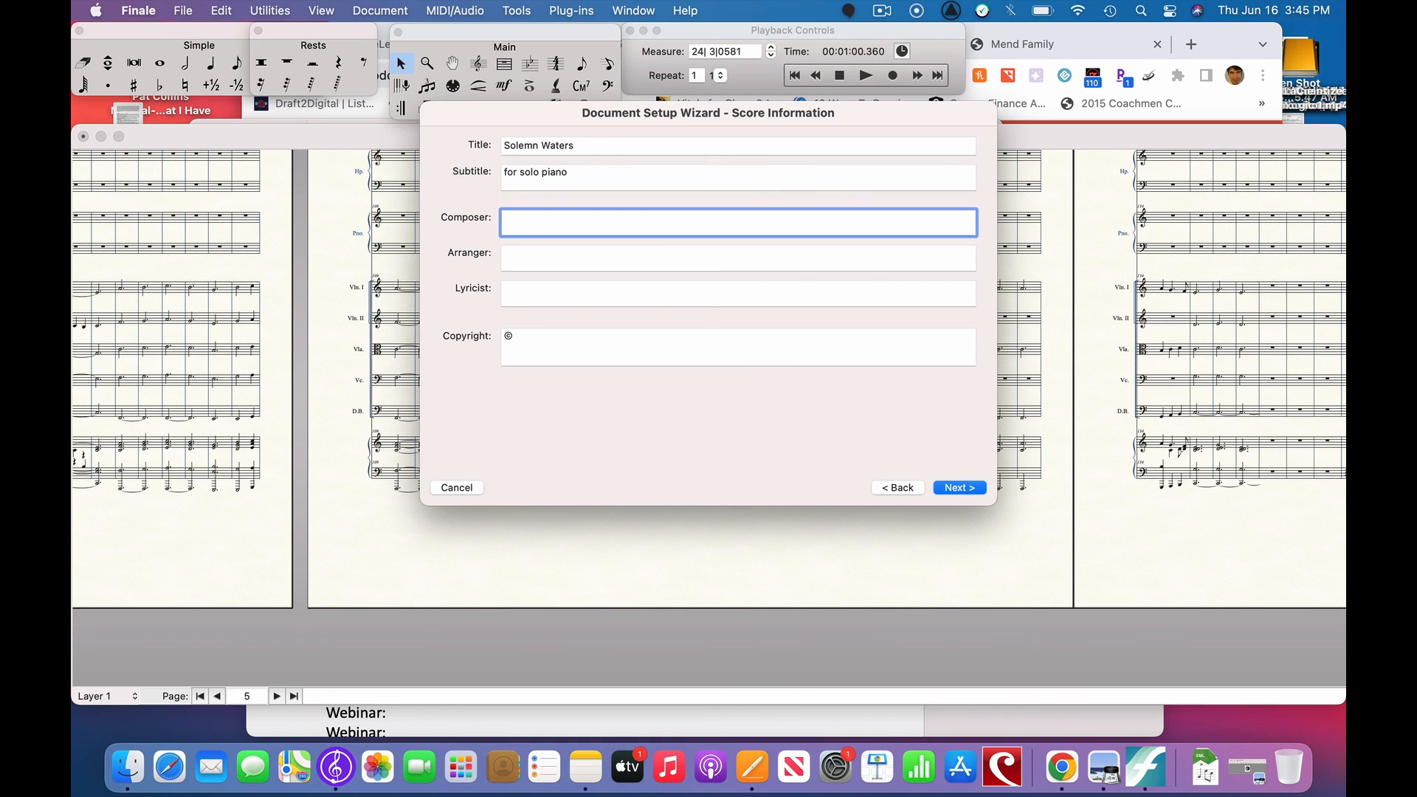
Enter the composer's full name in the score information.
{"action": "type", "text": "cc"}
{"action": "key", "text": "BackSpace"}
{"action": "key", "text": "BackSpace"}
{"action": "type", "text": "Cody Weinmaz"}
{"action": "key", "text": "BackSpace"}
{"action": "key", "text": "BackSpace"}
{"action": "type", "text": "z"}
{"action": "key", "text": "BackSpace"}
{"action": "type", "text": "ann"}
{"action": "key", "text": "Tab"}
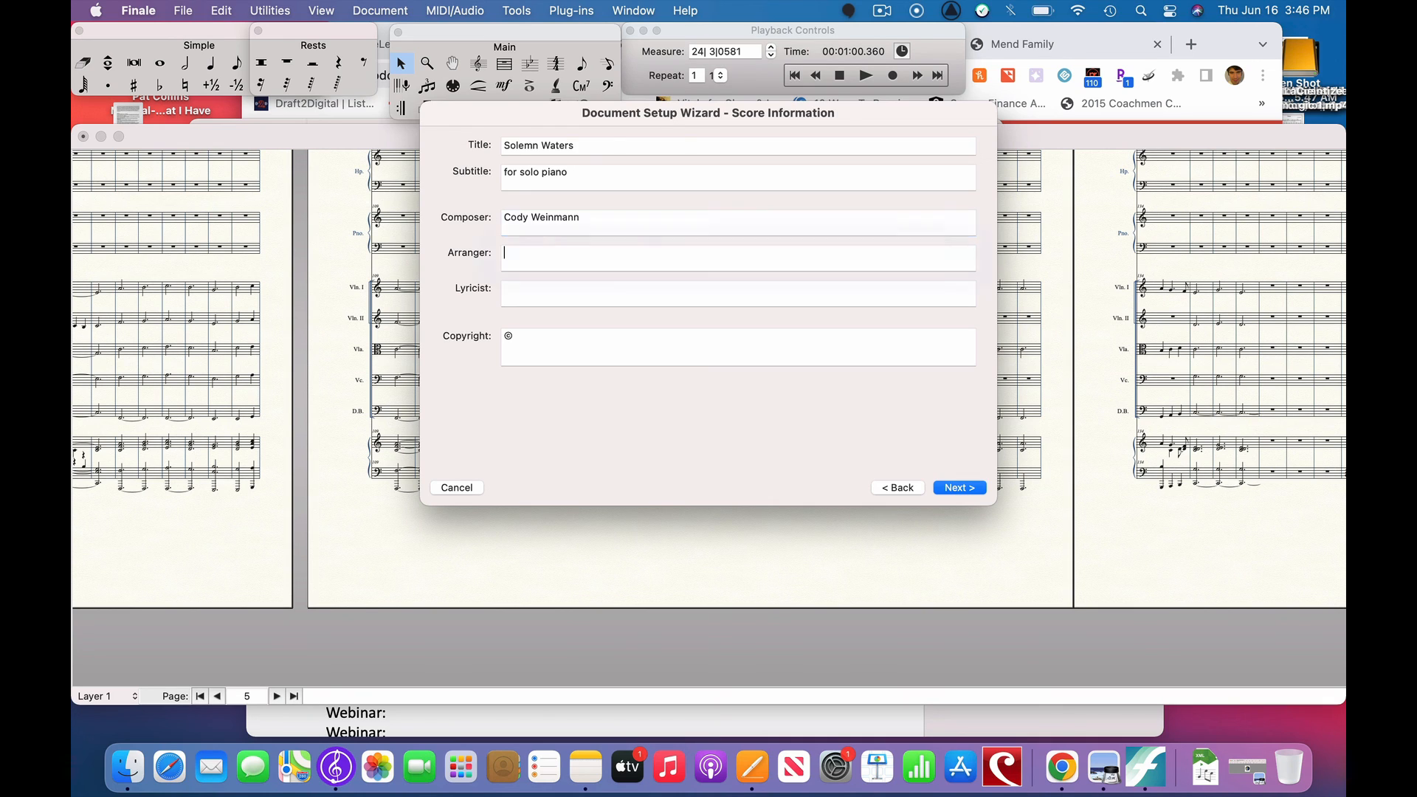
Leave arranger and lyricist empty and complete the copyright notice with 2022, the composer's name and "All Rights Reserved.".
{"action": "key", "text": "Tab"}
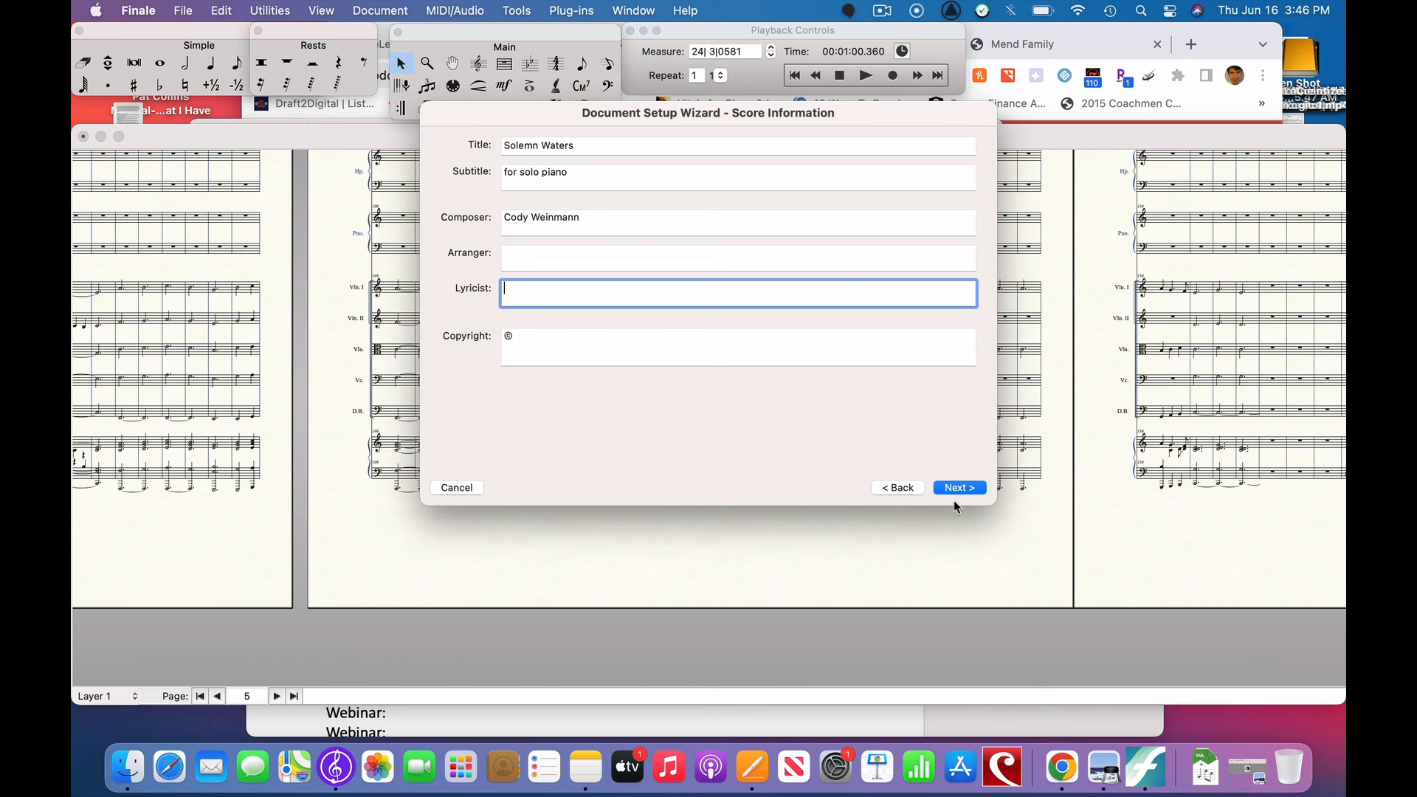
{"action": "key", "text": "Tab"}
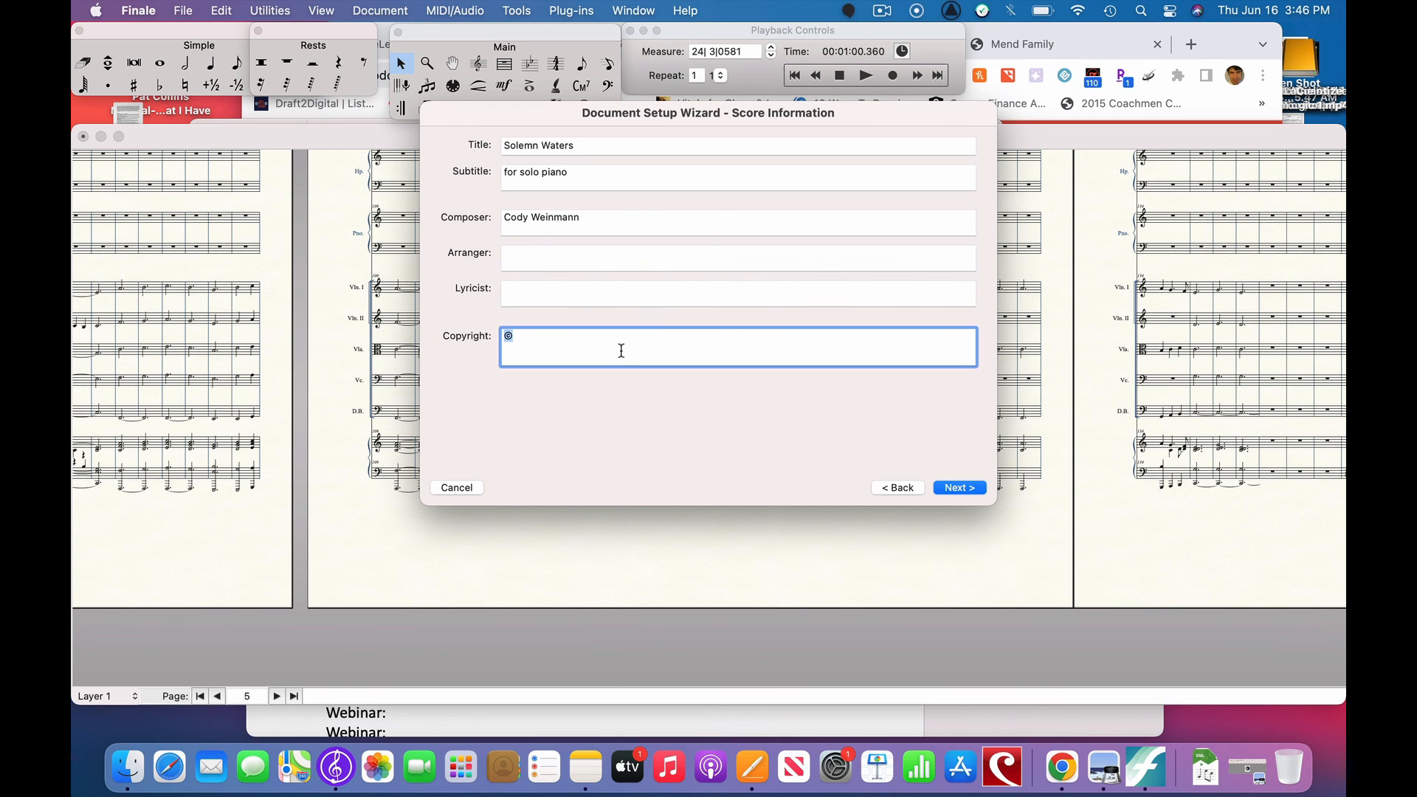
{"action": "left_click", "coordinate": [611, 350]}
{"action": "type", "text": "2022. Cod"}
{"action": "type", "text": "y Weinmann"}
{"action": "type", "text": ". Al"}
{"action": "type", "text": "l Righ"}
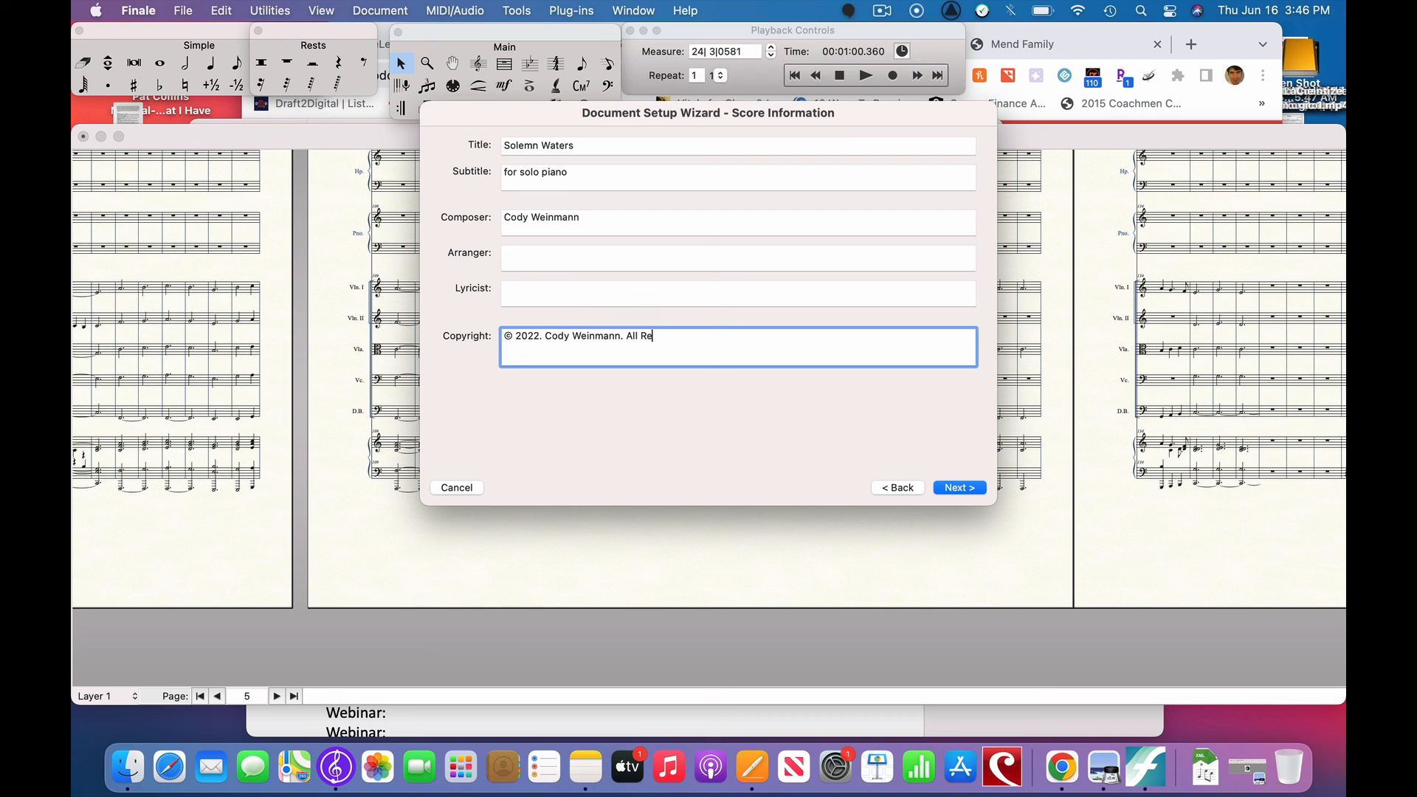
{"action": "type", "text": "ts Reserved."}
{"action": "left_click", "coordinate": [971, 488]}
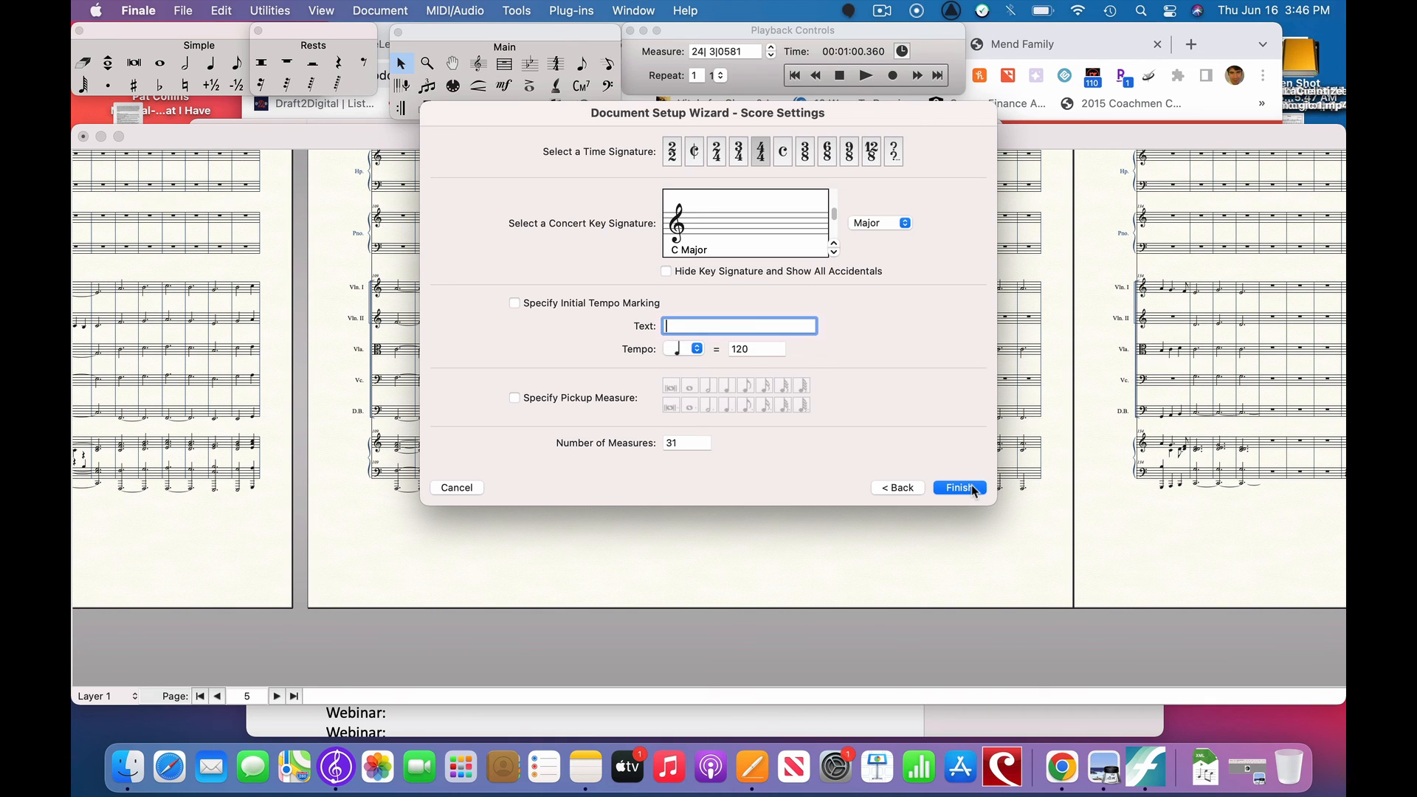
Set the key signature to A Minor and the initial tempo to quarter note = 76, and finish creating the document.
{"action": "left_click", "coordinate": [834, 252]}
{"action": "left_click", "coordinate": [834, 245]}
{"action": "left_click", "coordinate": [862, 223]}
{"action": "left_click", "coordinate": [869, 243]}
{"action": "left_click", "coordinate": [754, 350]}
{"action": "double_click", "coordinate": [755, 350]}
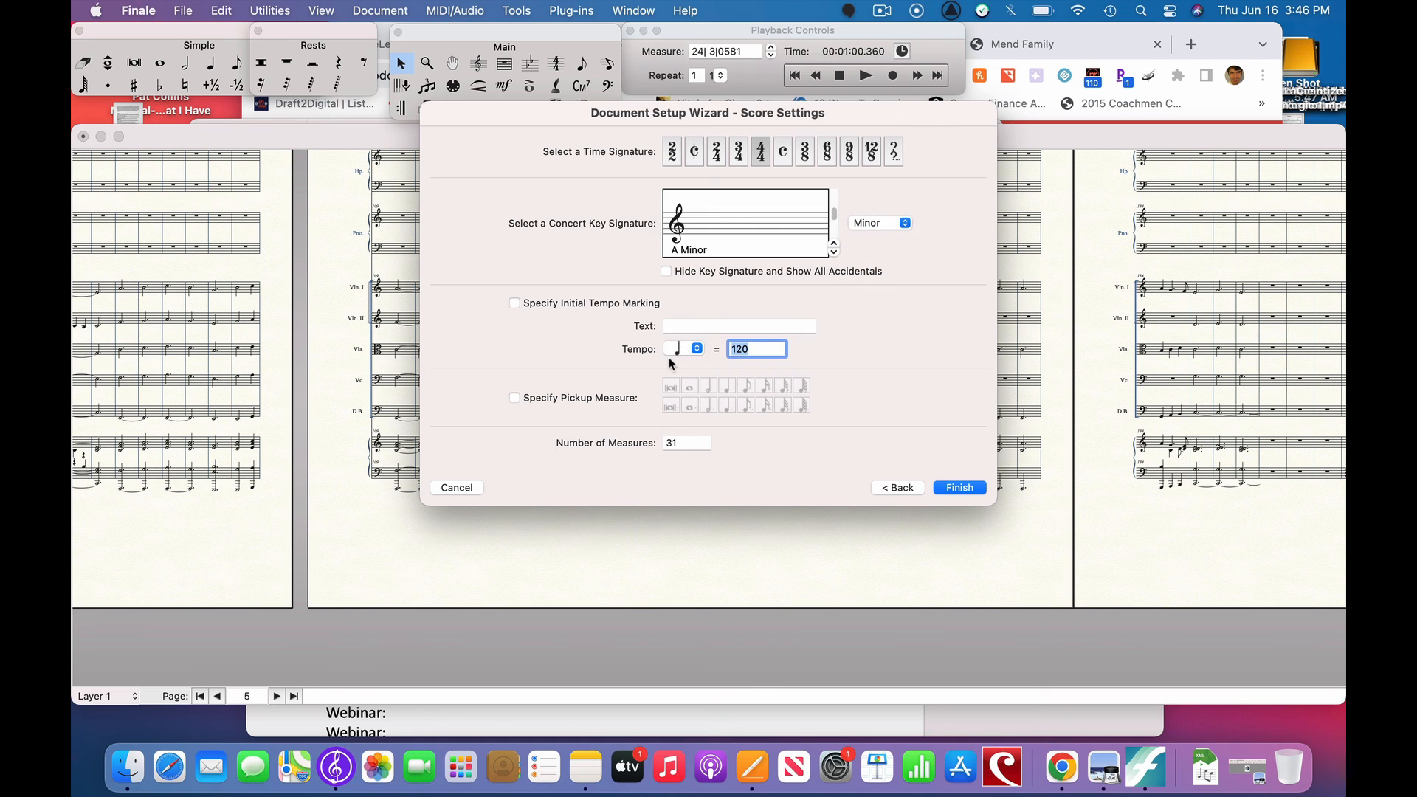
{"action": "type", "text": "76"}
{"action": "left_click", "coordinate": [964, 485]}
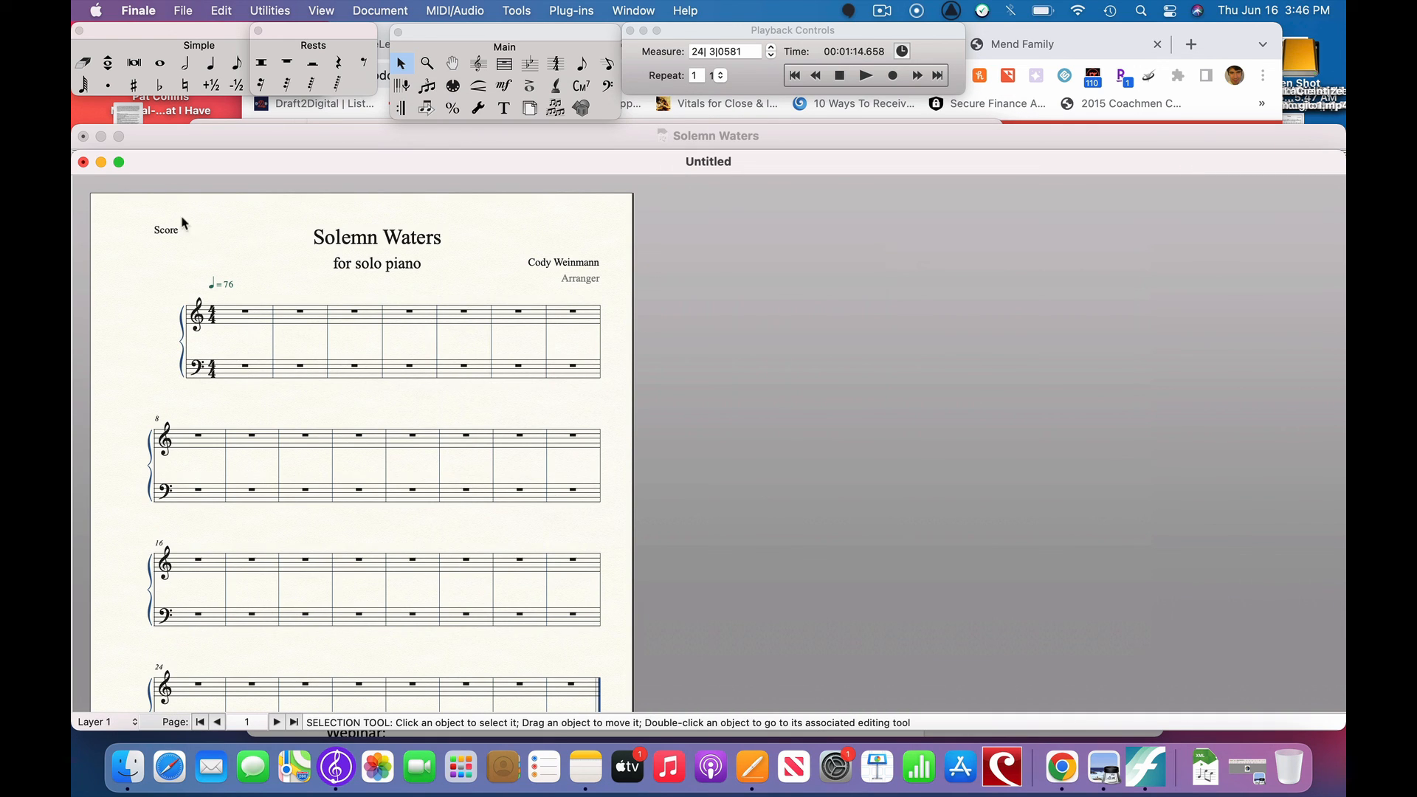
Copy the selected reduction from the orchestral score and paste it into the new piano document starting at the treble staff's first measure.
{"action": "left_click", "coordinate": [102, 162]}
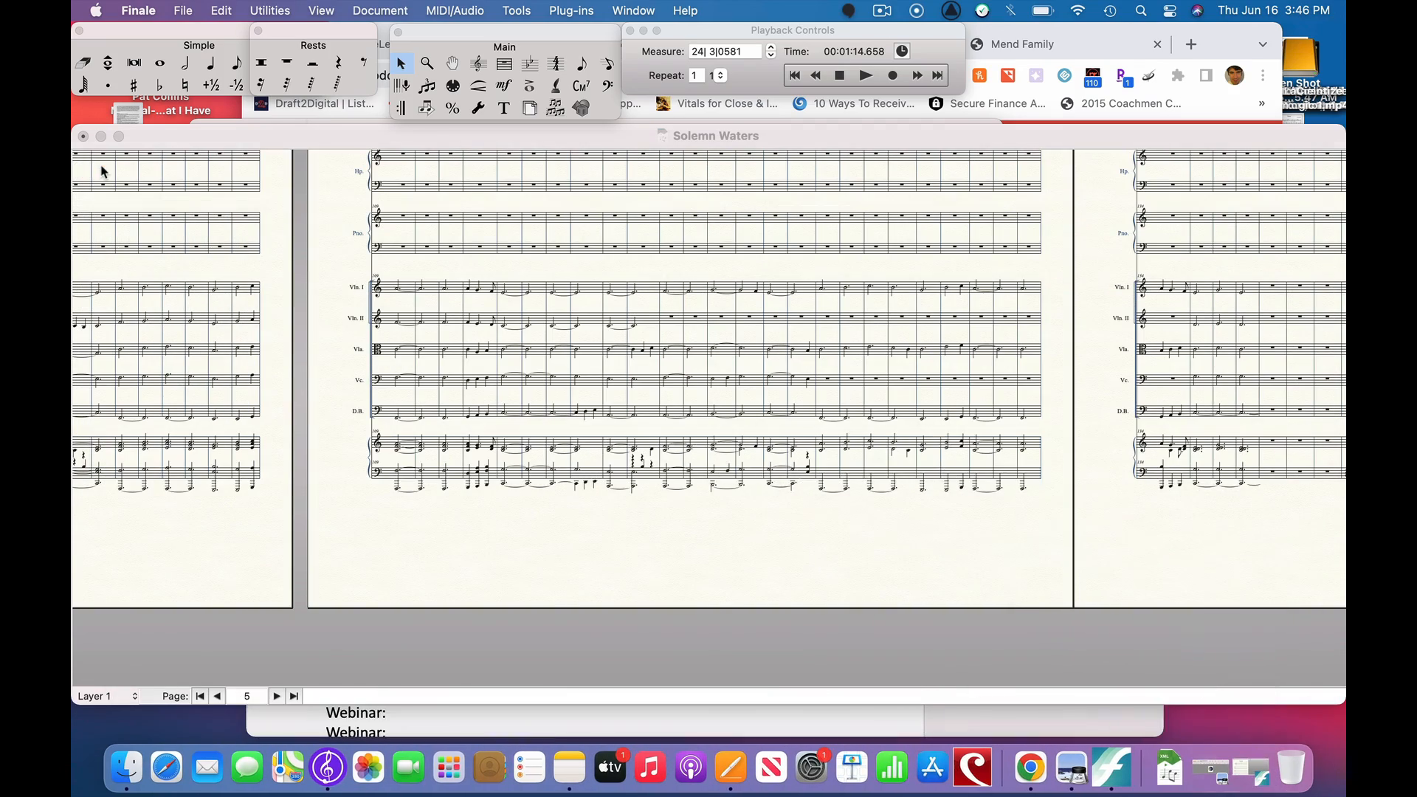
{"action": "scroll", "coordinate": [325, 272], "scroll_direction": "left", "scroll_amount": 5}
{"action": "scroll", "coordinate": [325, 277], "scroll_direction": "left", "scroll_amount": 10}
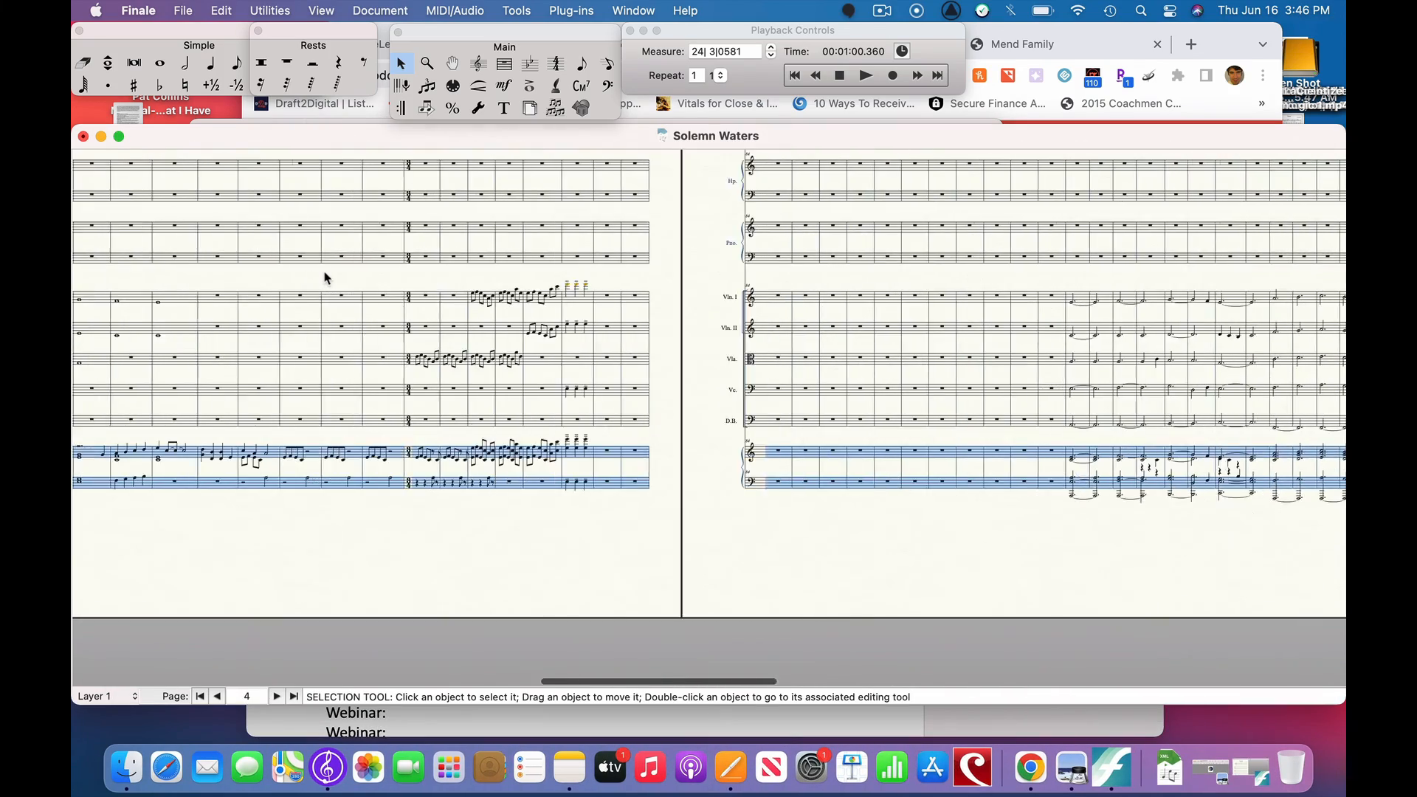
{"action": "scroll", "coordinate": [325, 277], "scroll_direction": "right", "scroll_amount": 5}
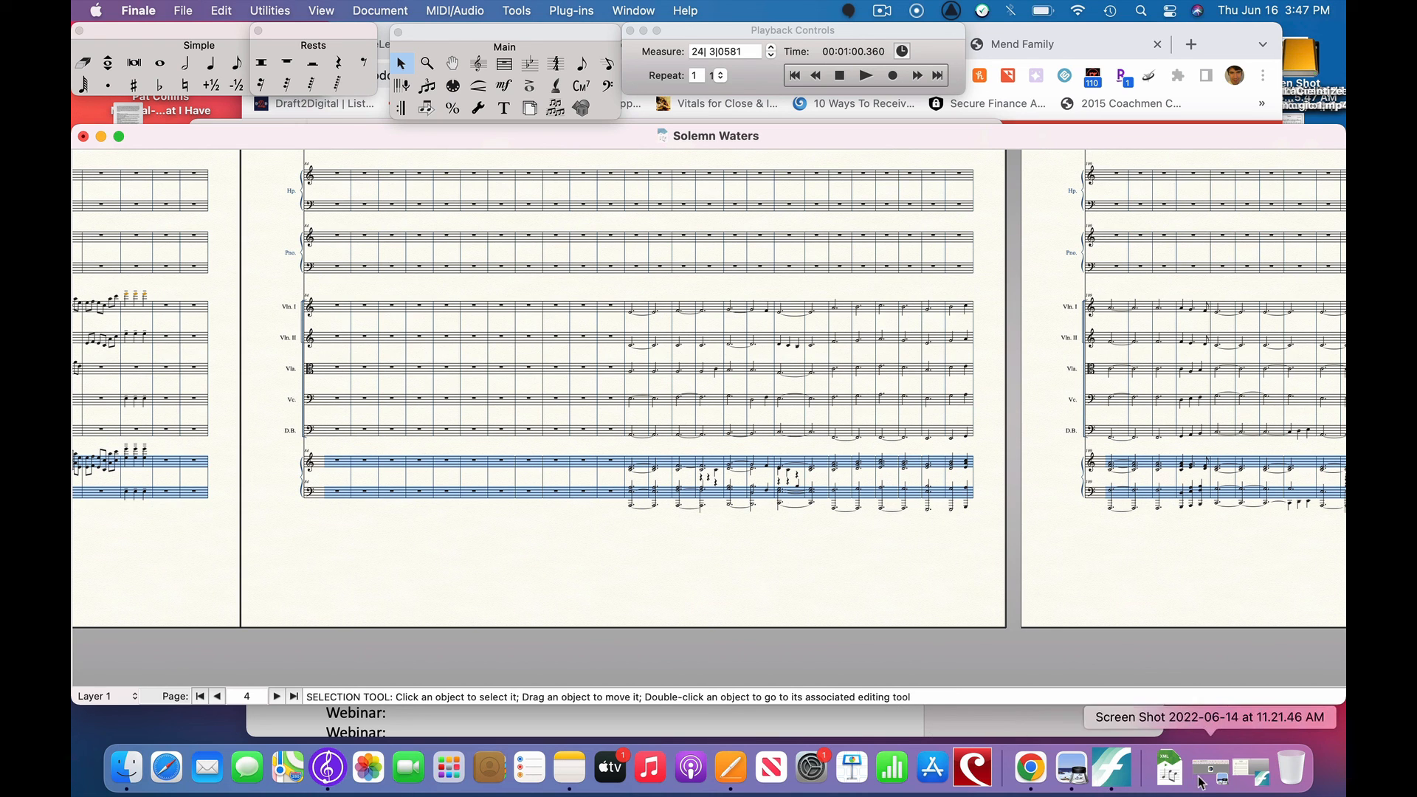
{"action": "left_click", "coordinate": [1252, 778]}
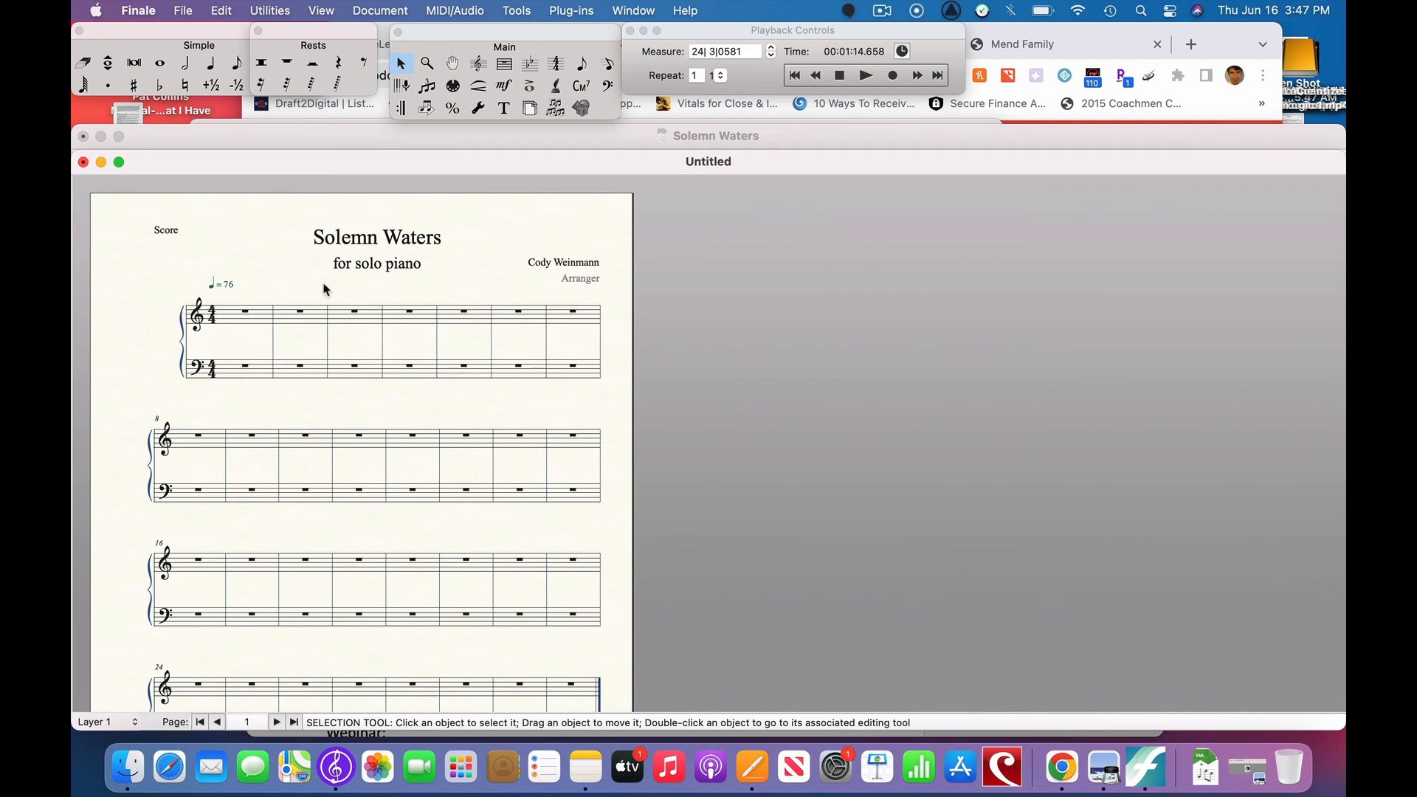
{"action": "left_click", "coordinate": [253, 319]}
{"action": "key", "text": "super+v"}
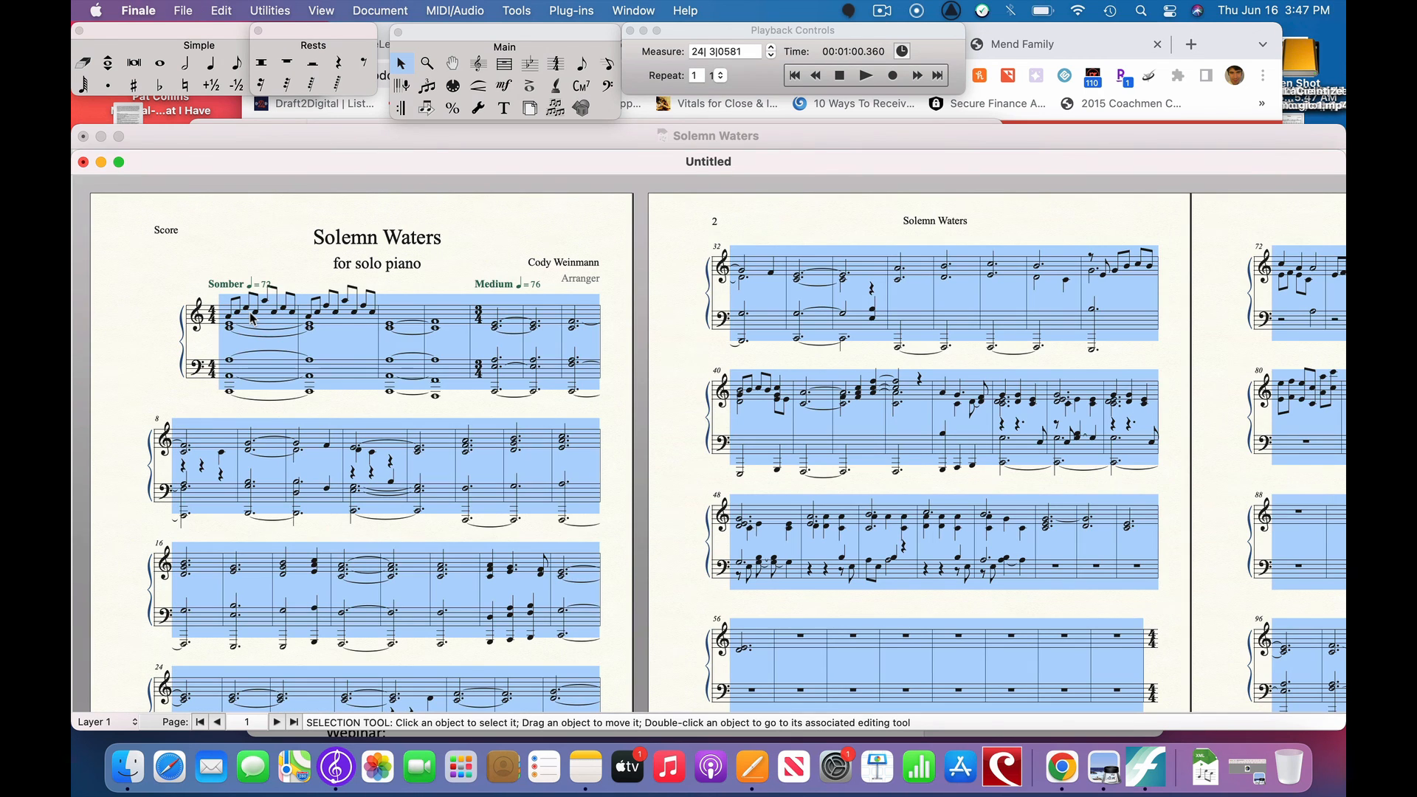